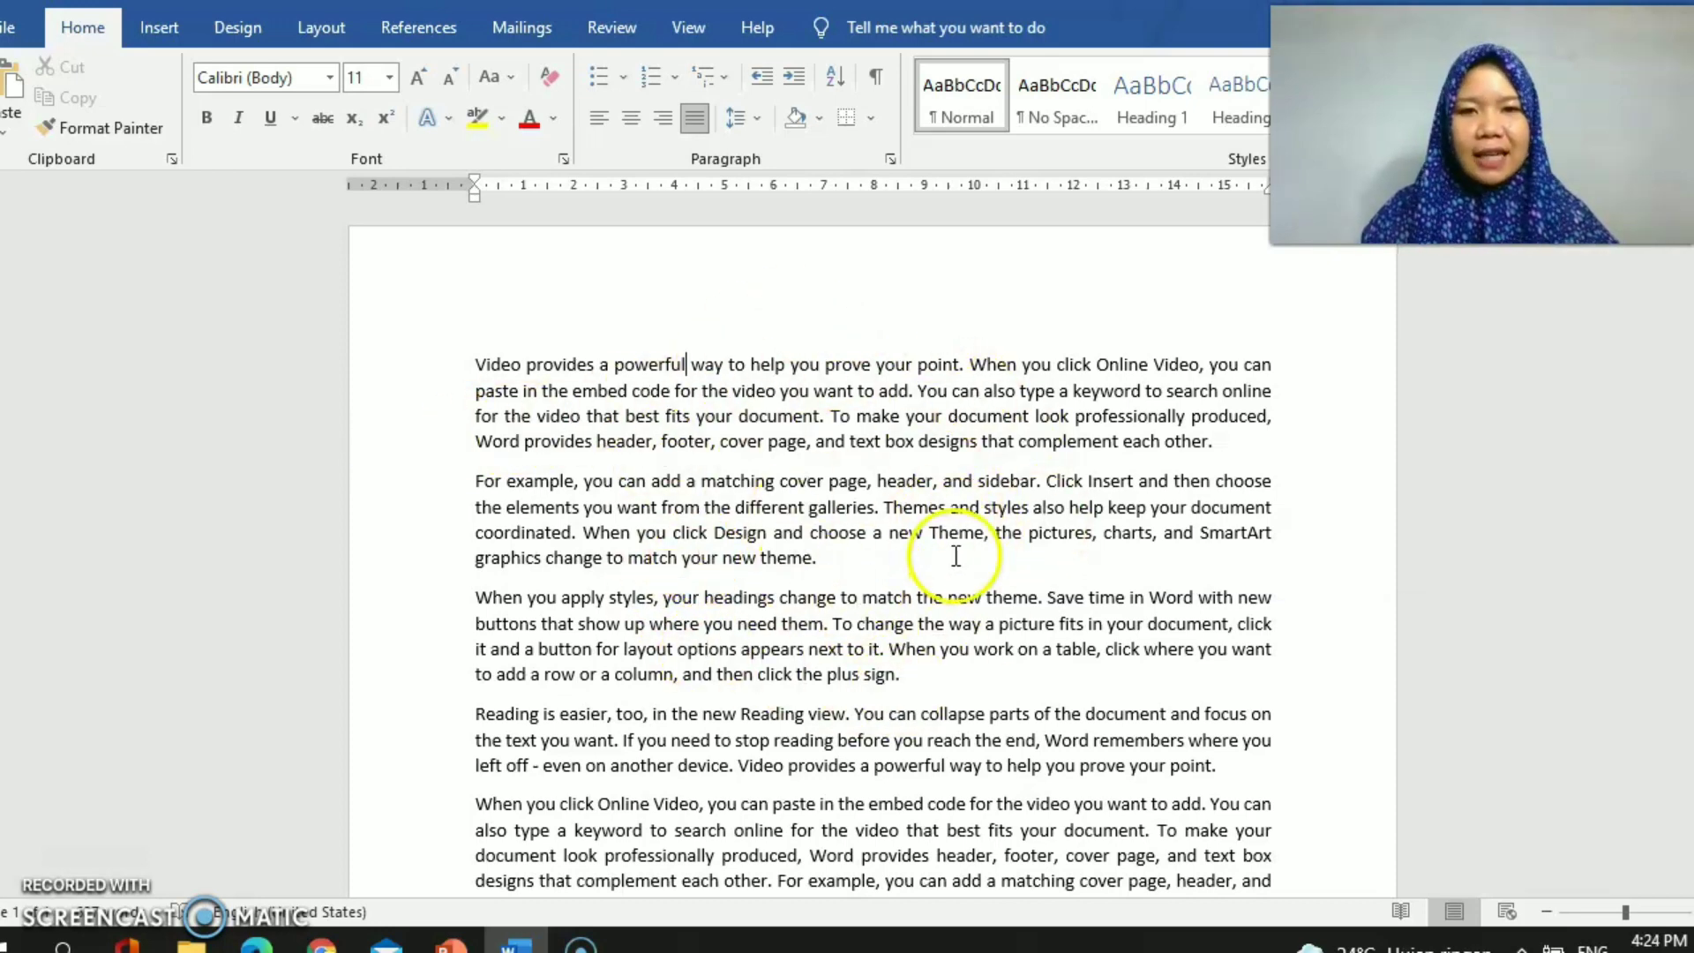
- Insert the picture "terbaik" from the FOTO SALAD folder on this device into the second line of the first paragraph
{"action": "left_click", "coordinate": [821, 366]}
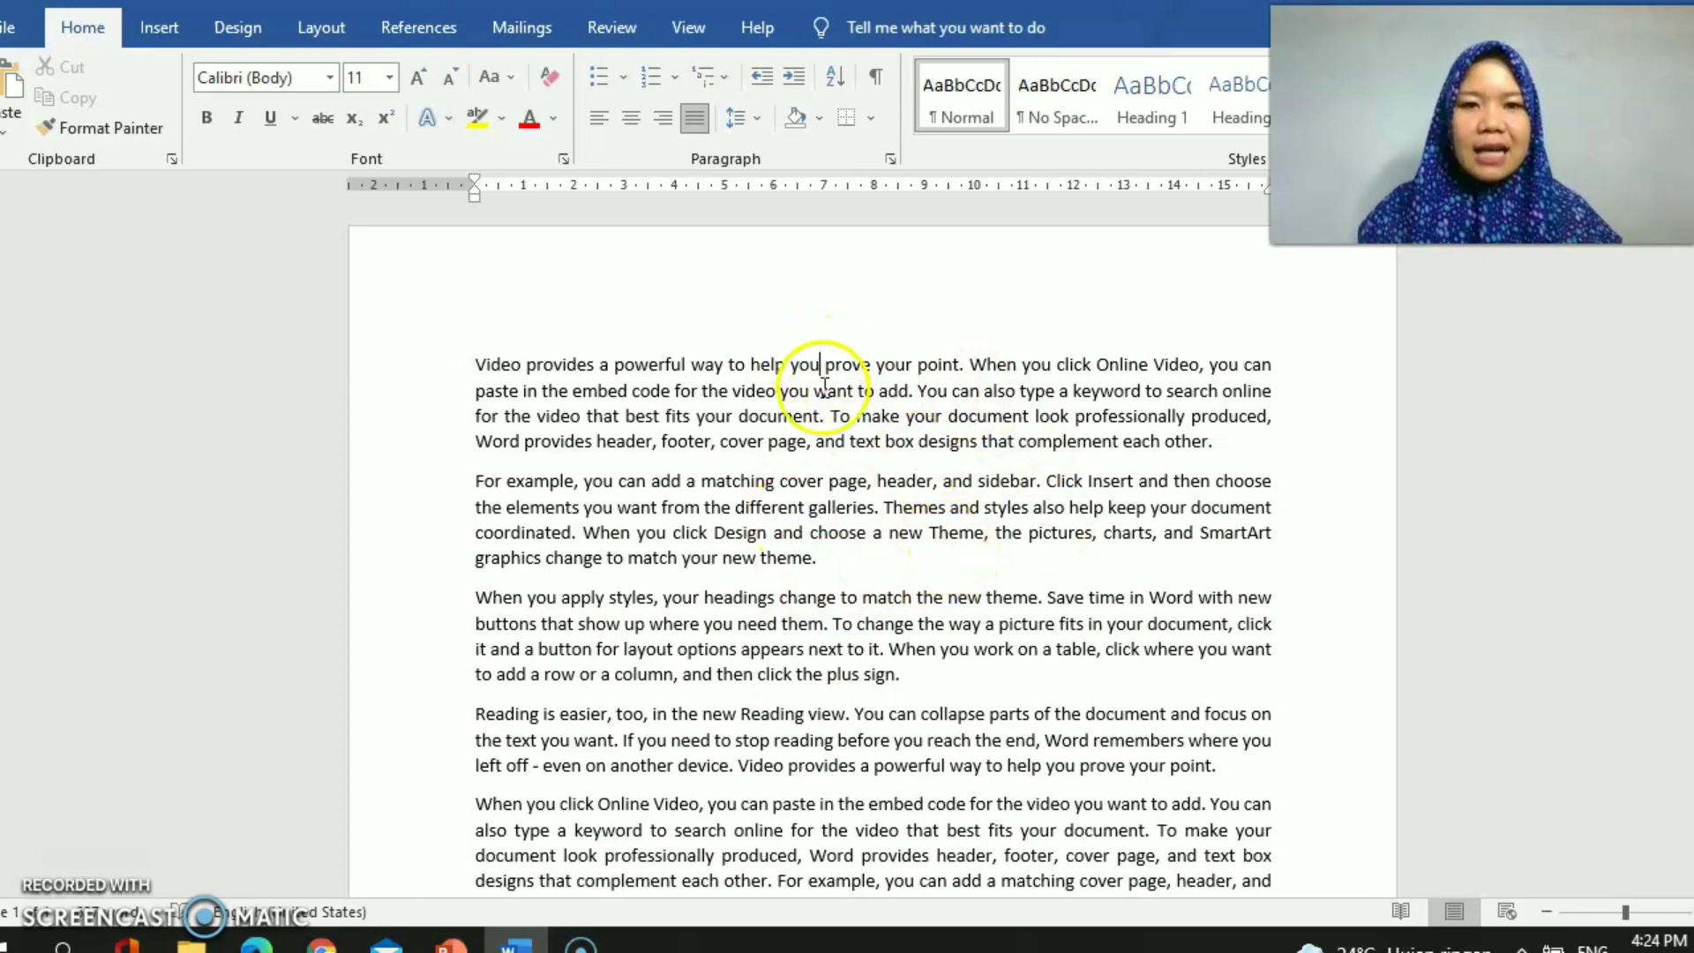
{"action": "left_click", "coordinate": [808, 385]}
{"action": "left_click", "coordinate": [766, 391]}
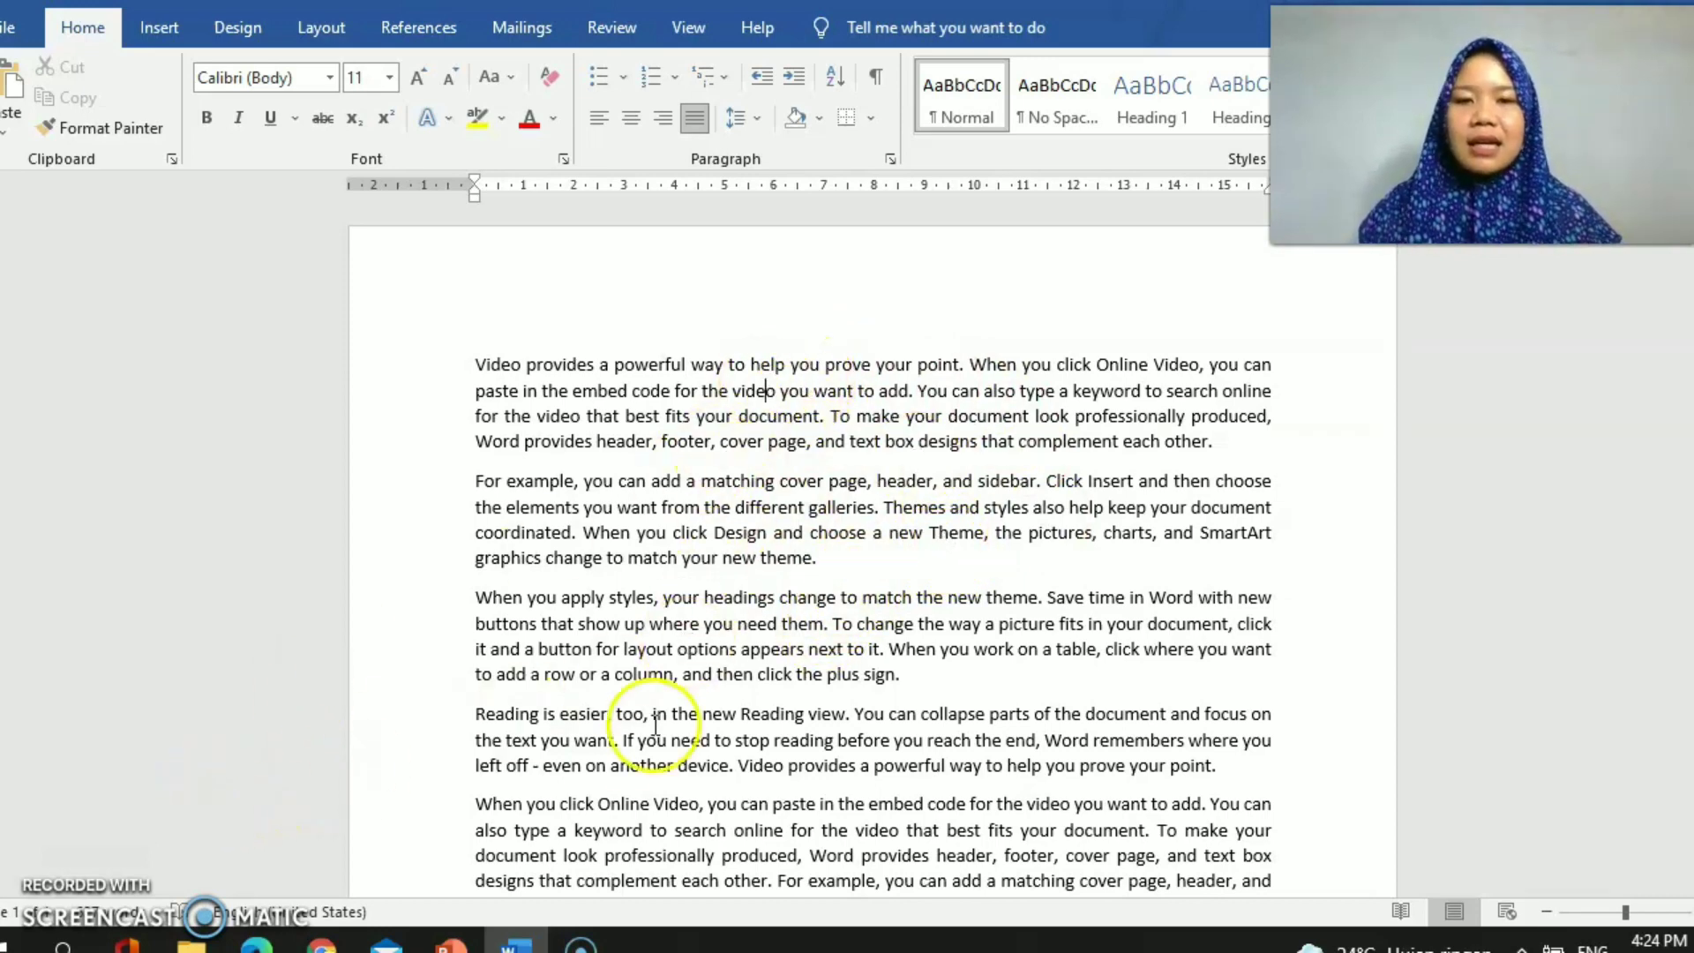
{"action": "left_click", "coordinate": [179, 39]}
{"action": "left_click", "coordinate": [236, 132]}
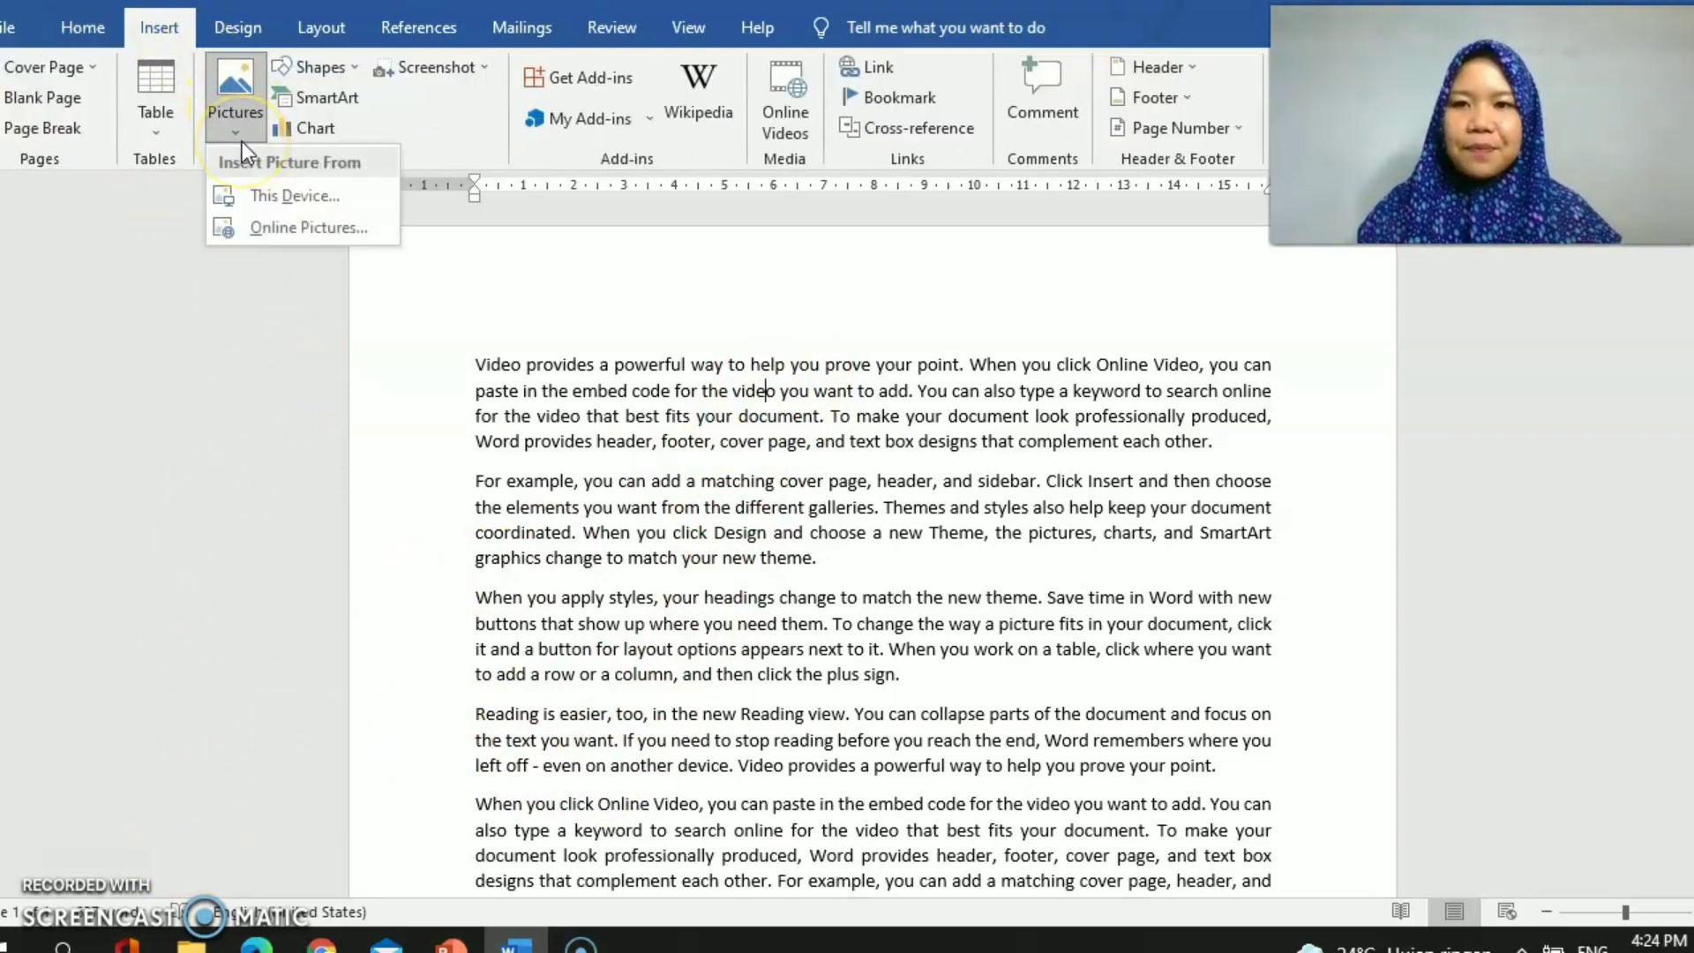
{"action": "left_click", "coordinate": [284, 209]}
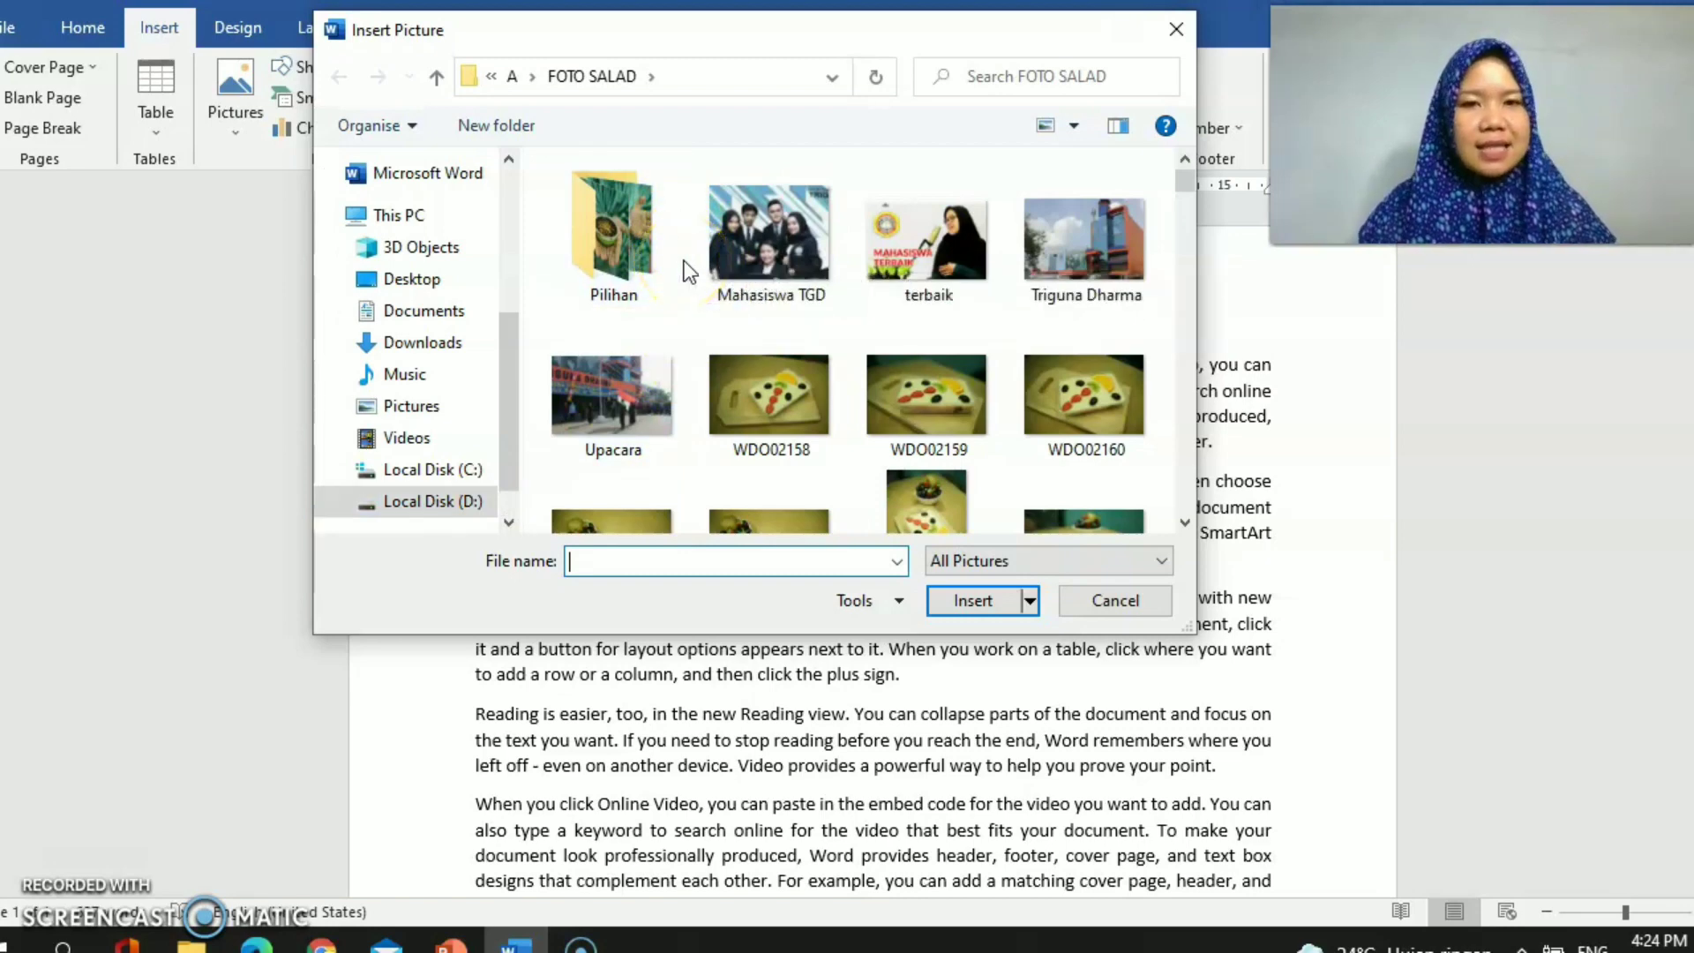
{"action": "left_click", "coordinate": [941, 256]}
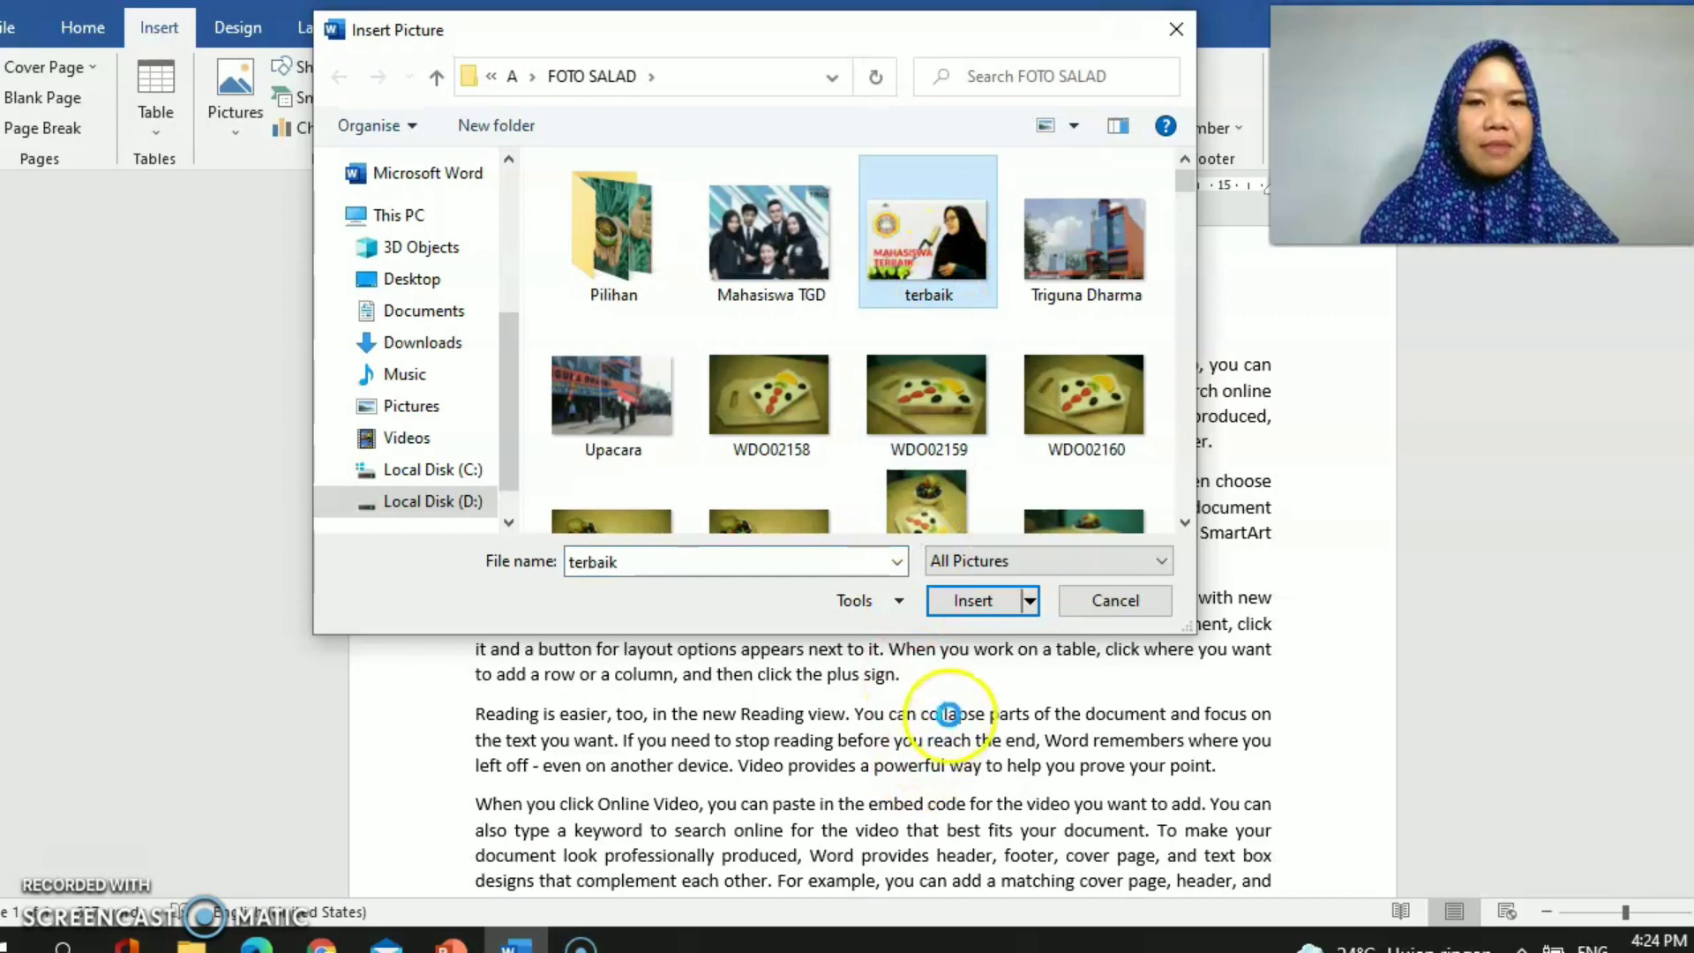
{"action": "left_click", "coordinate": [986, 602]}
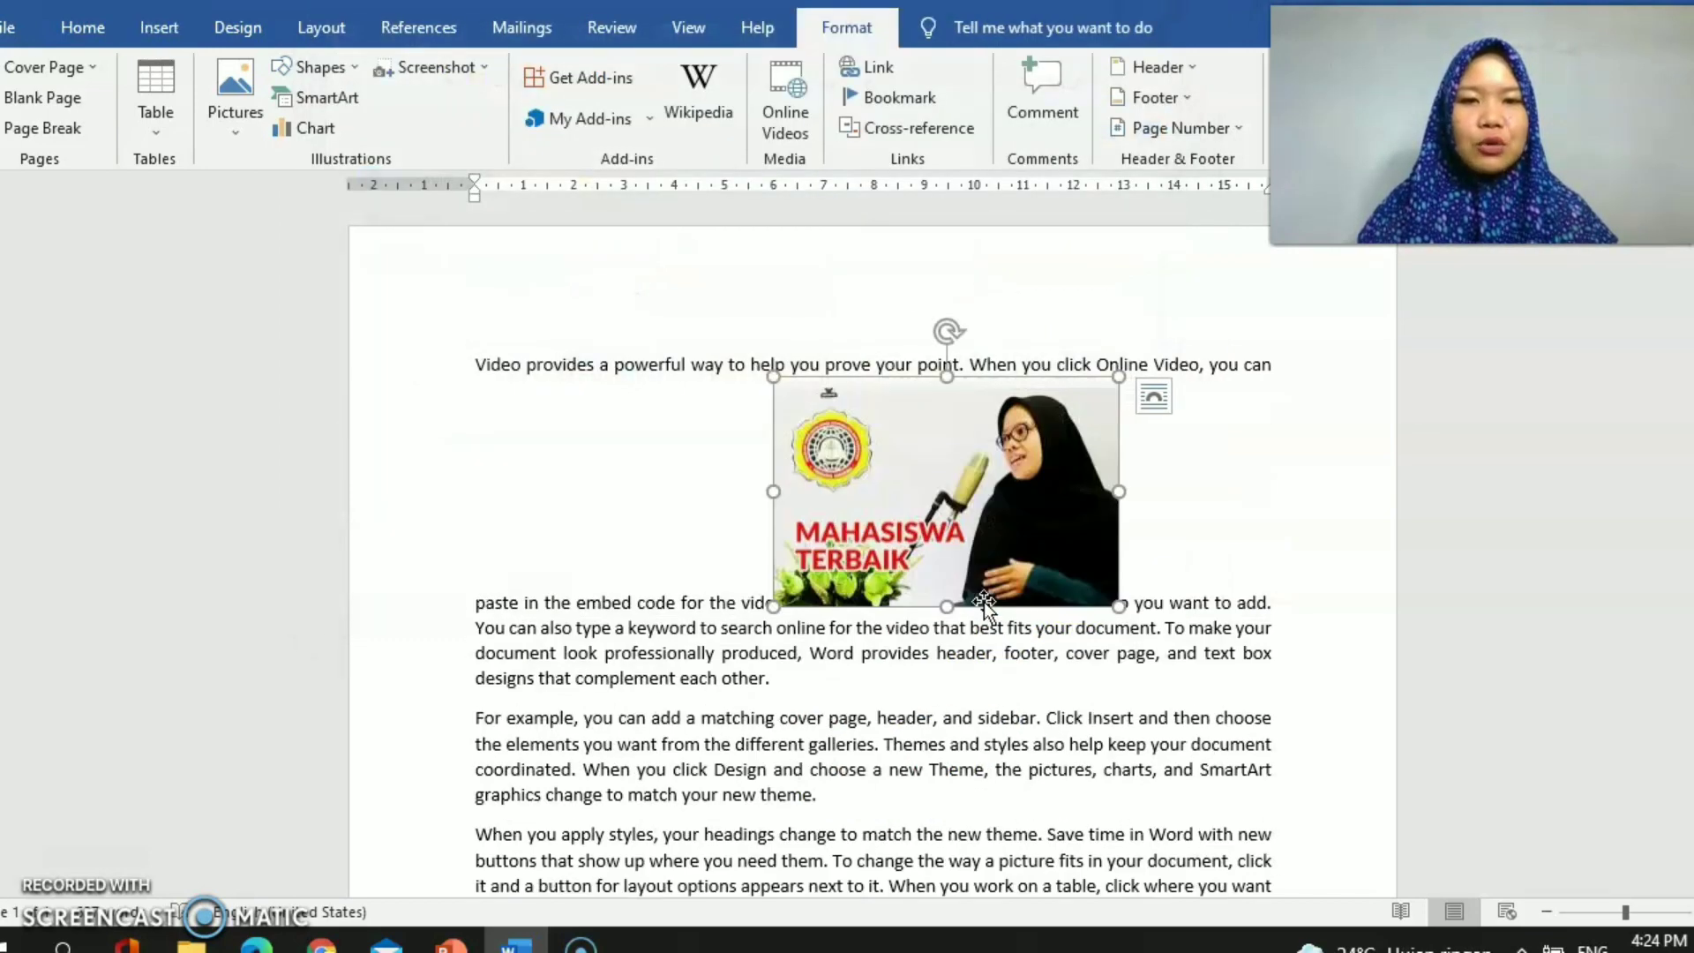
- Shrink the inserted picture slightly and position it in the page's top left with square text wrapping
{"action": "left_click", "coordinate": [976, 494]}
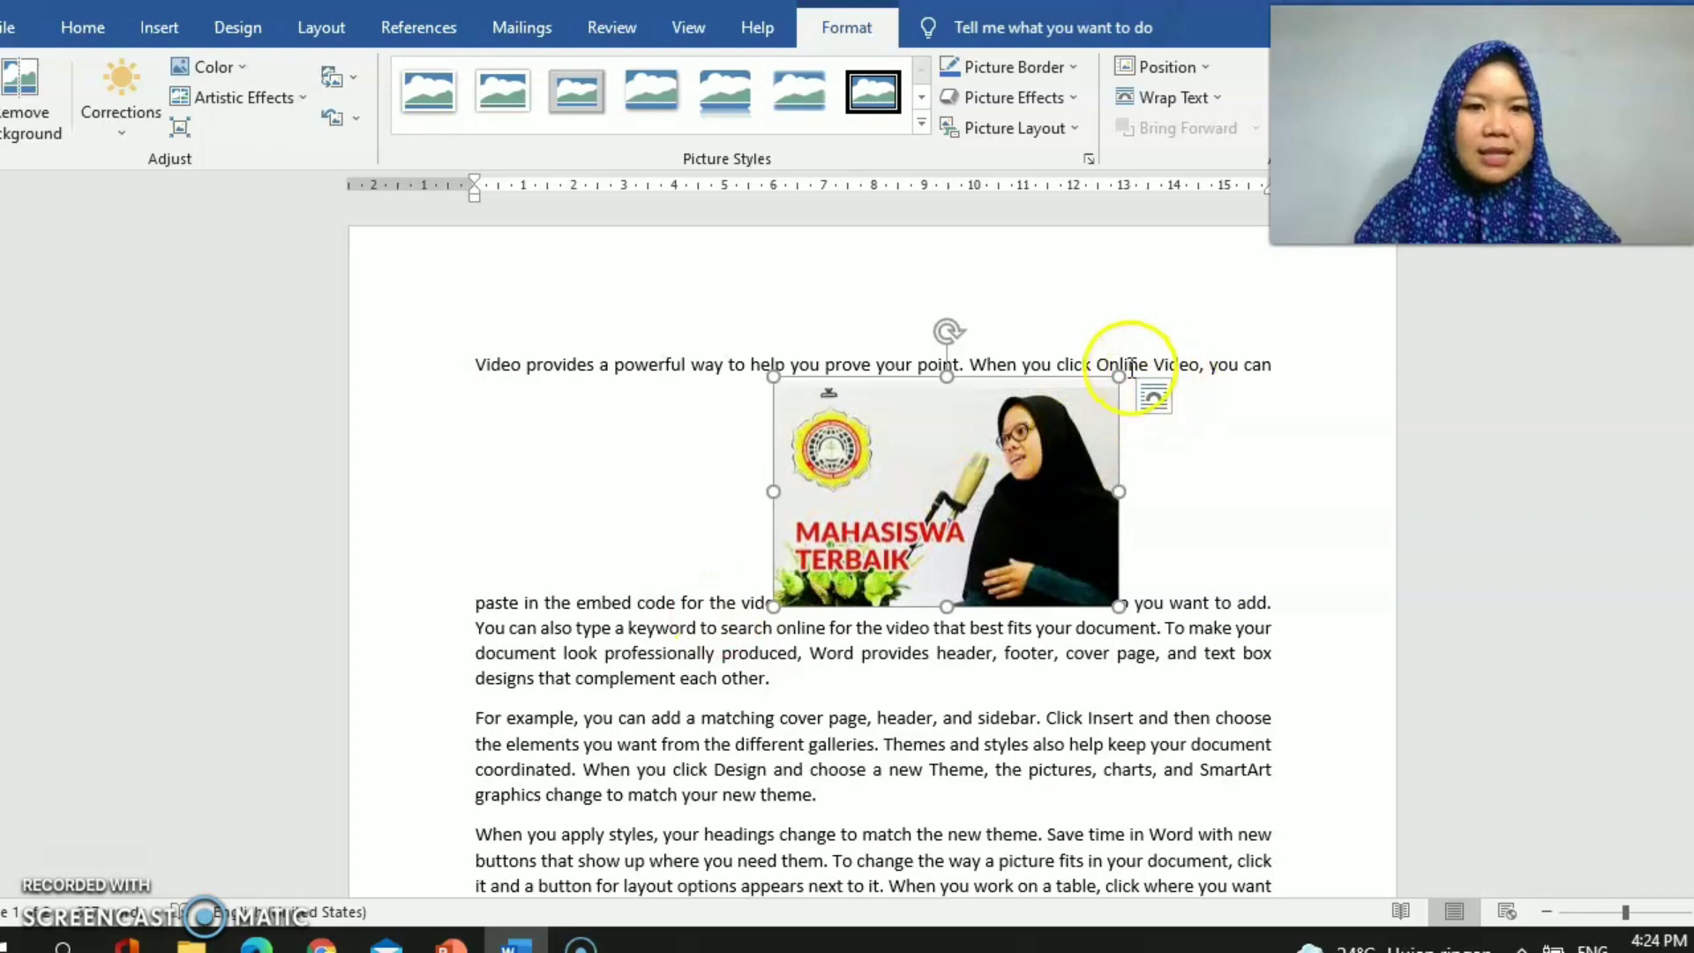
{"action": "left_click_drag", "start_coordinate": [1119, 377], "coordinate": [1019, 465]}
{"action": "left_click_drag", "start_coordinate": [1021, 378], "coordinate": [1081, 418]}
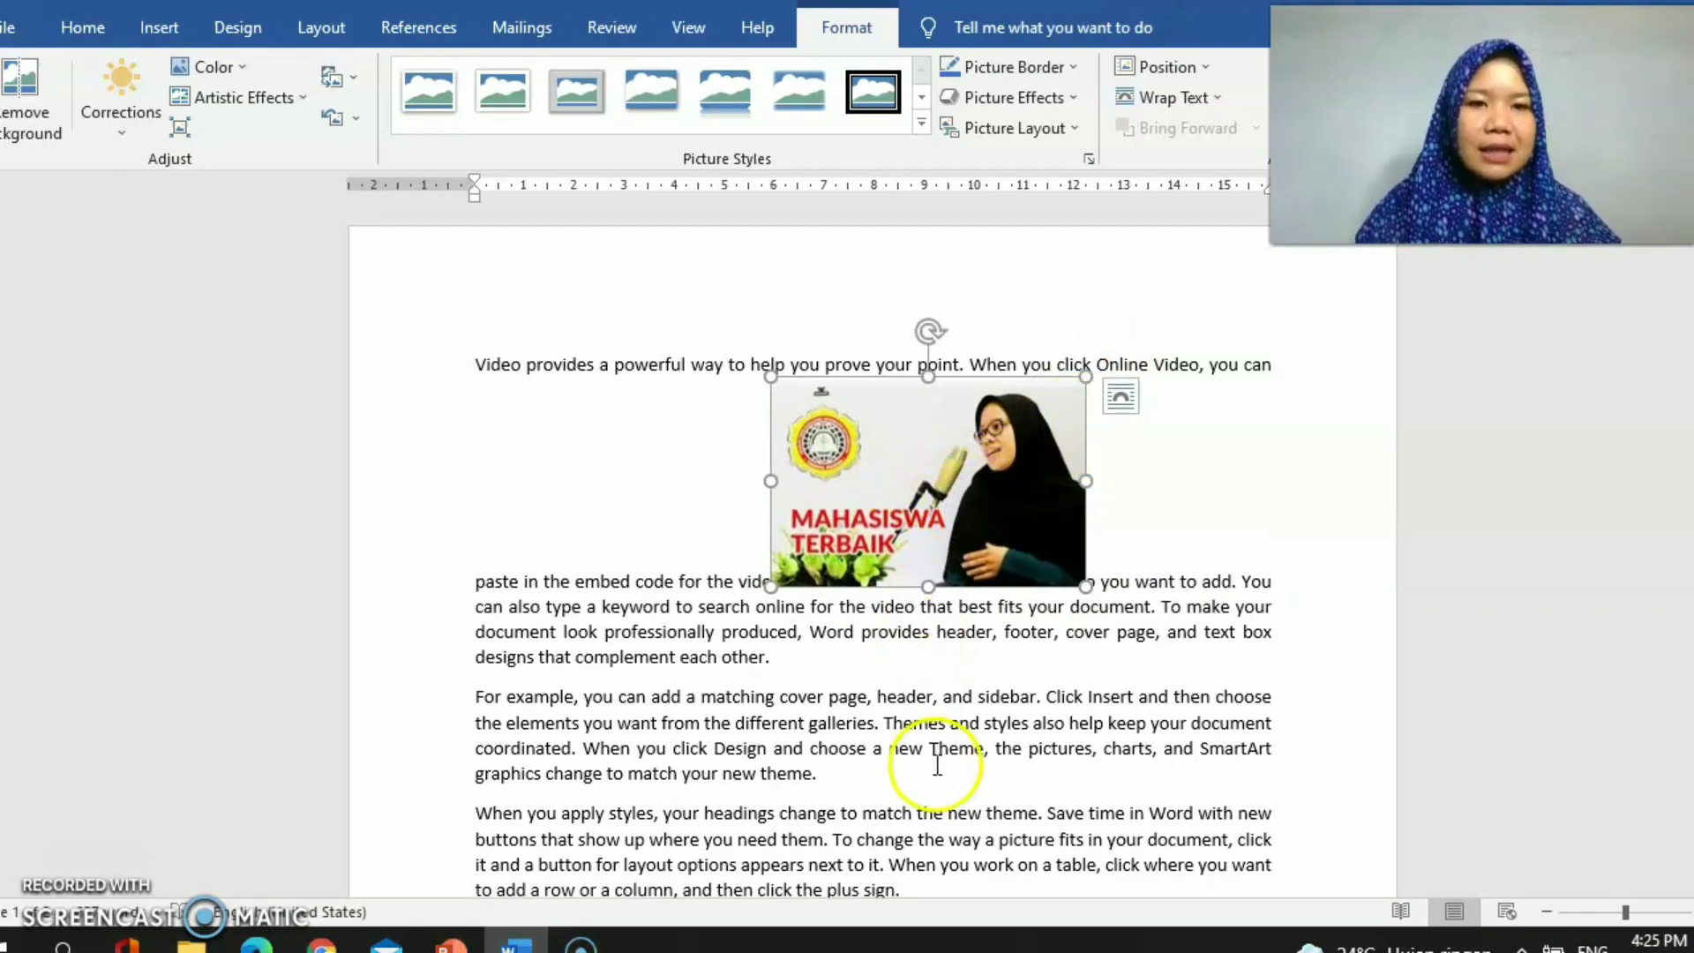
{"action": "left_click_drag", "start_coordinate": [942, 542], "coordinate": [930, 498]}
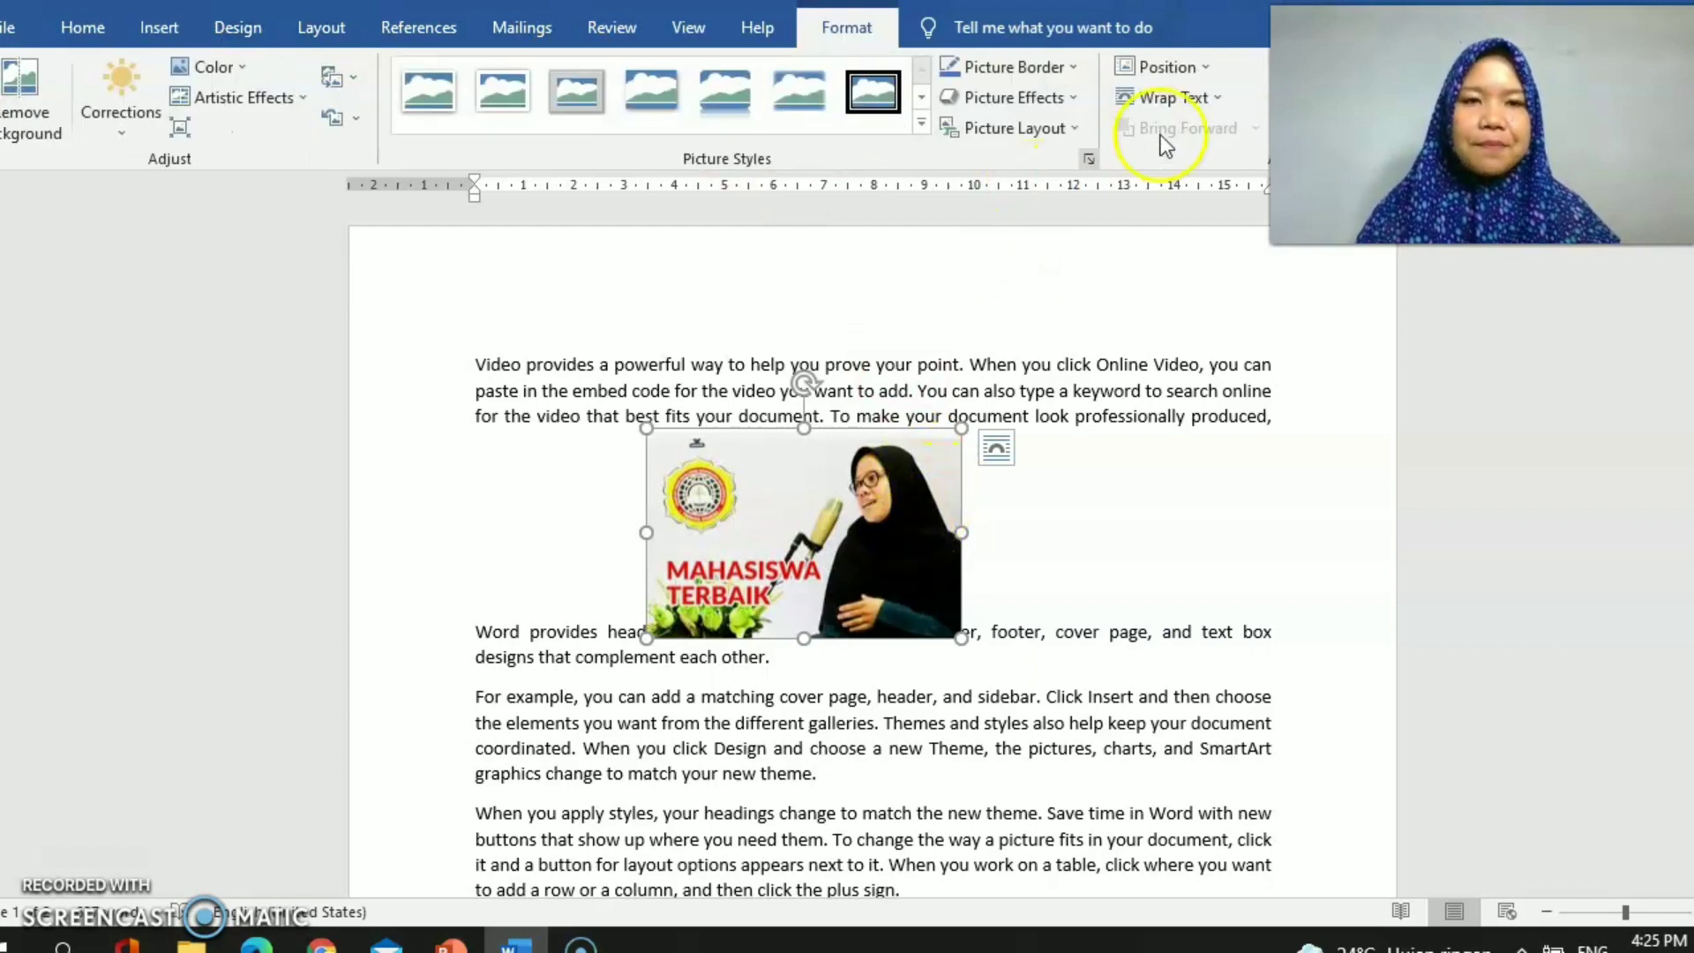
{"action": "left_click", "coordinate": [1209, 68]}
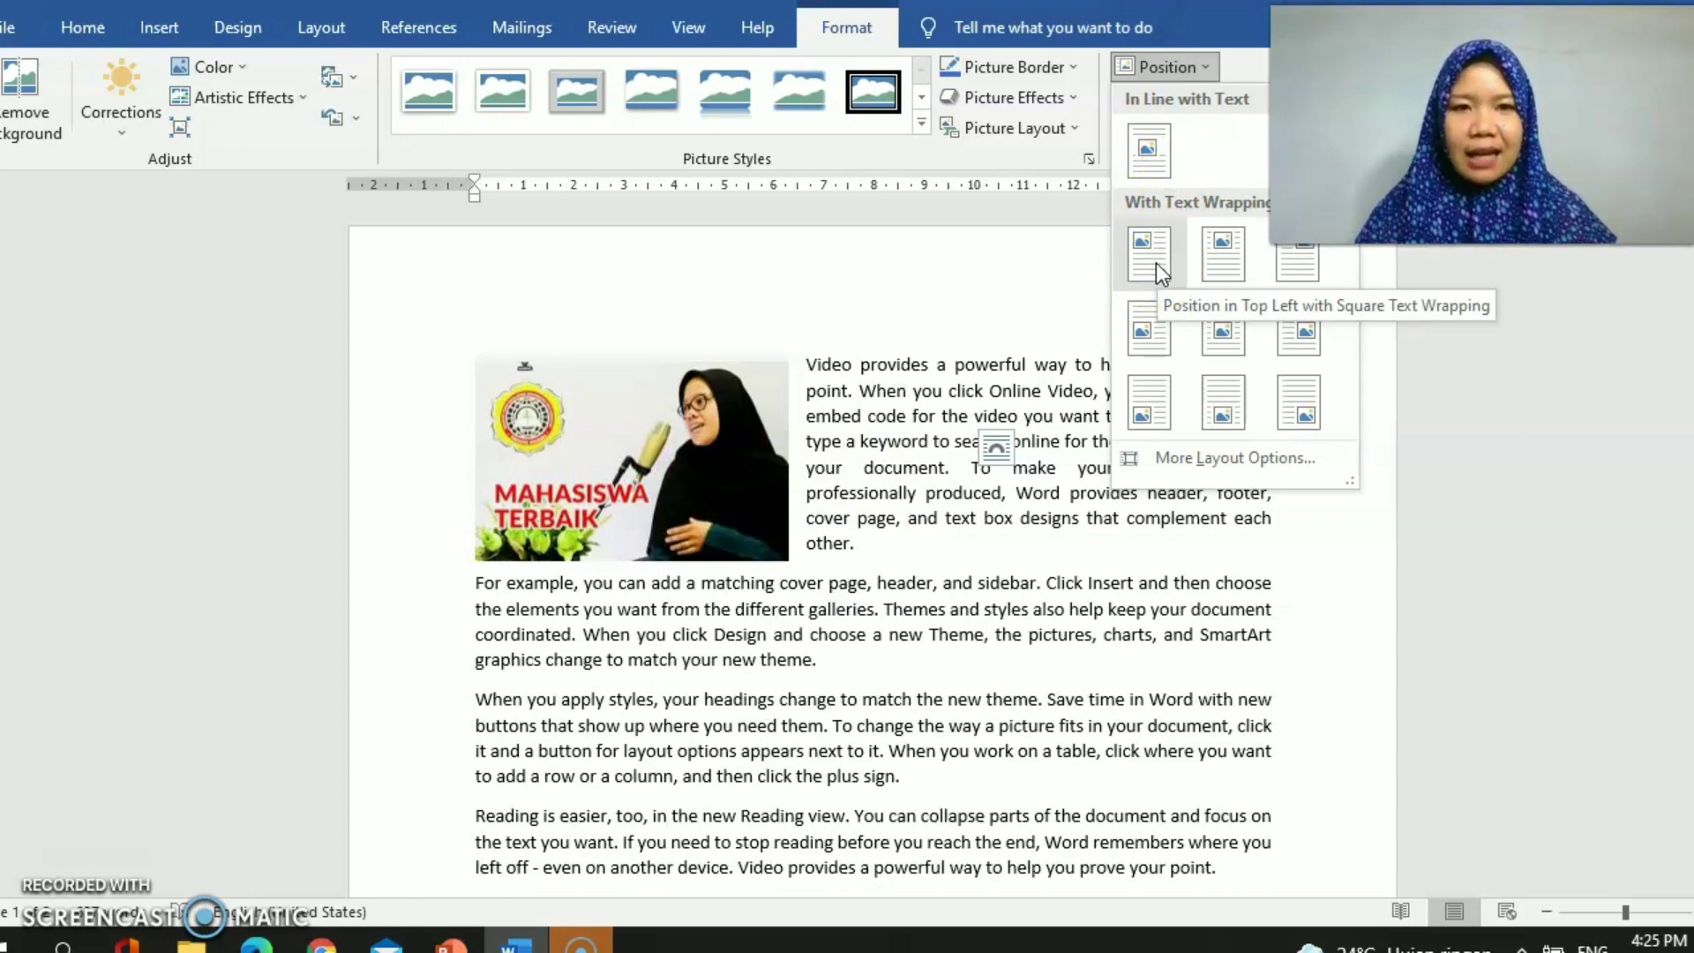
{"action": "left_click", "coordinate": [1156, 263]}
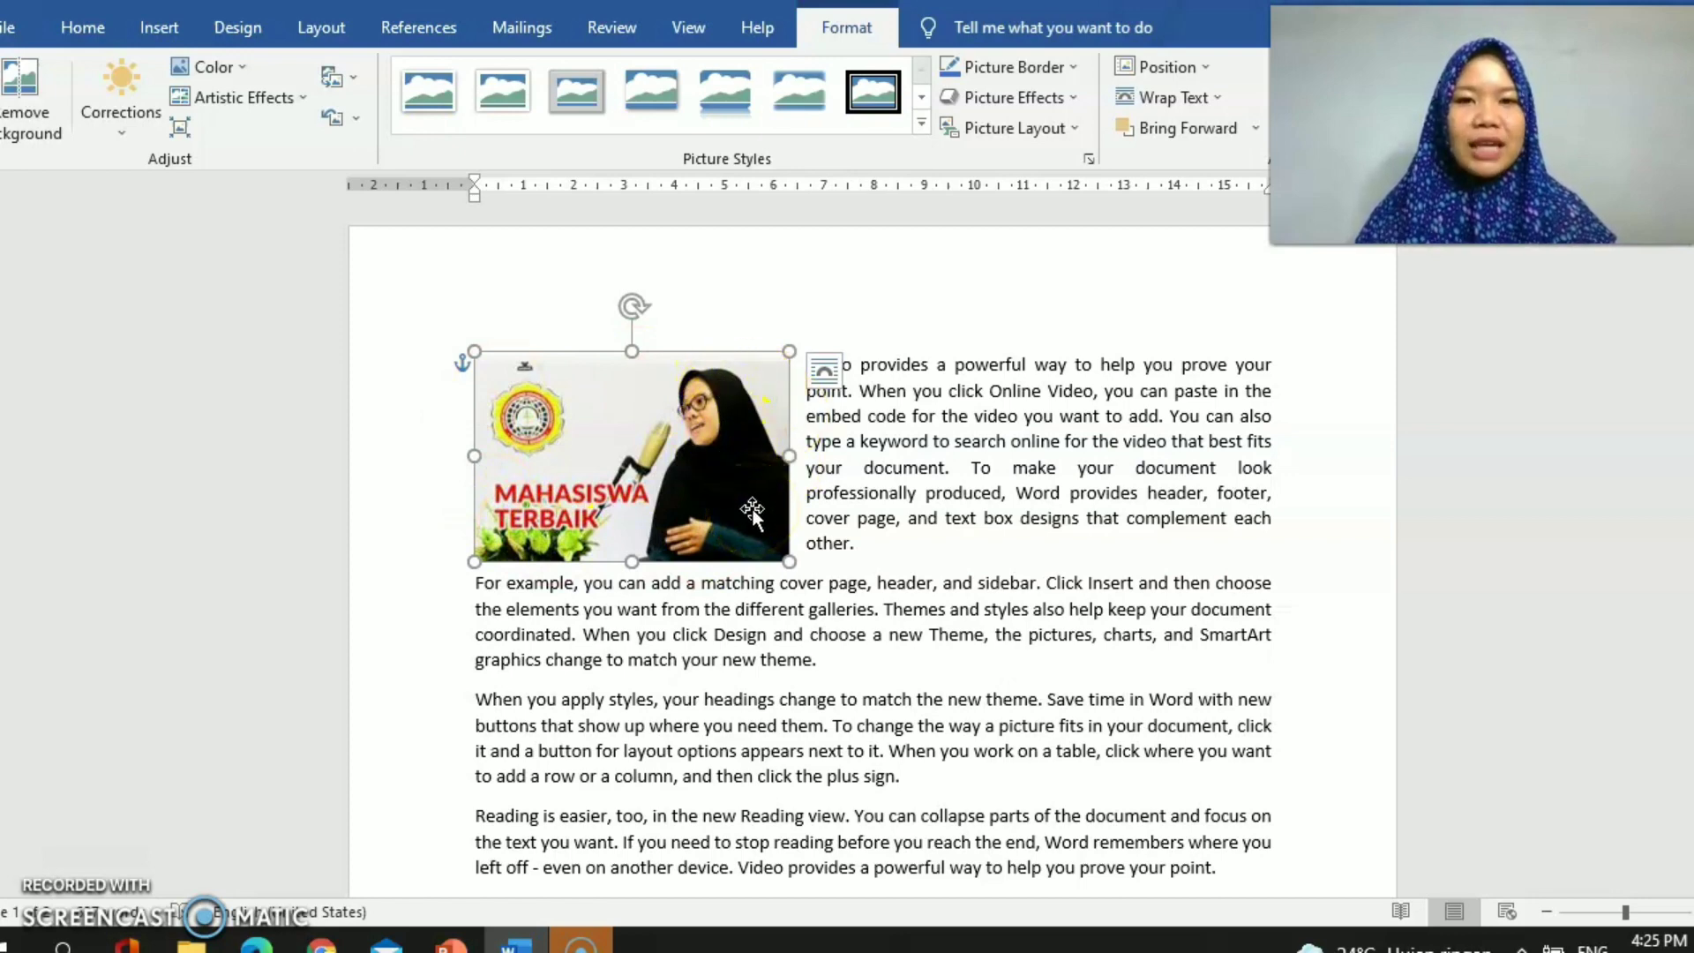
- Position the "terbaik" picture in the page's bottom right with square text wrapping
{"action": "left_click", "coordinate": [1203, 71]}
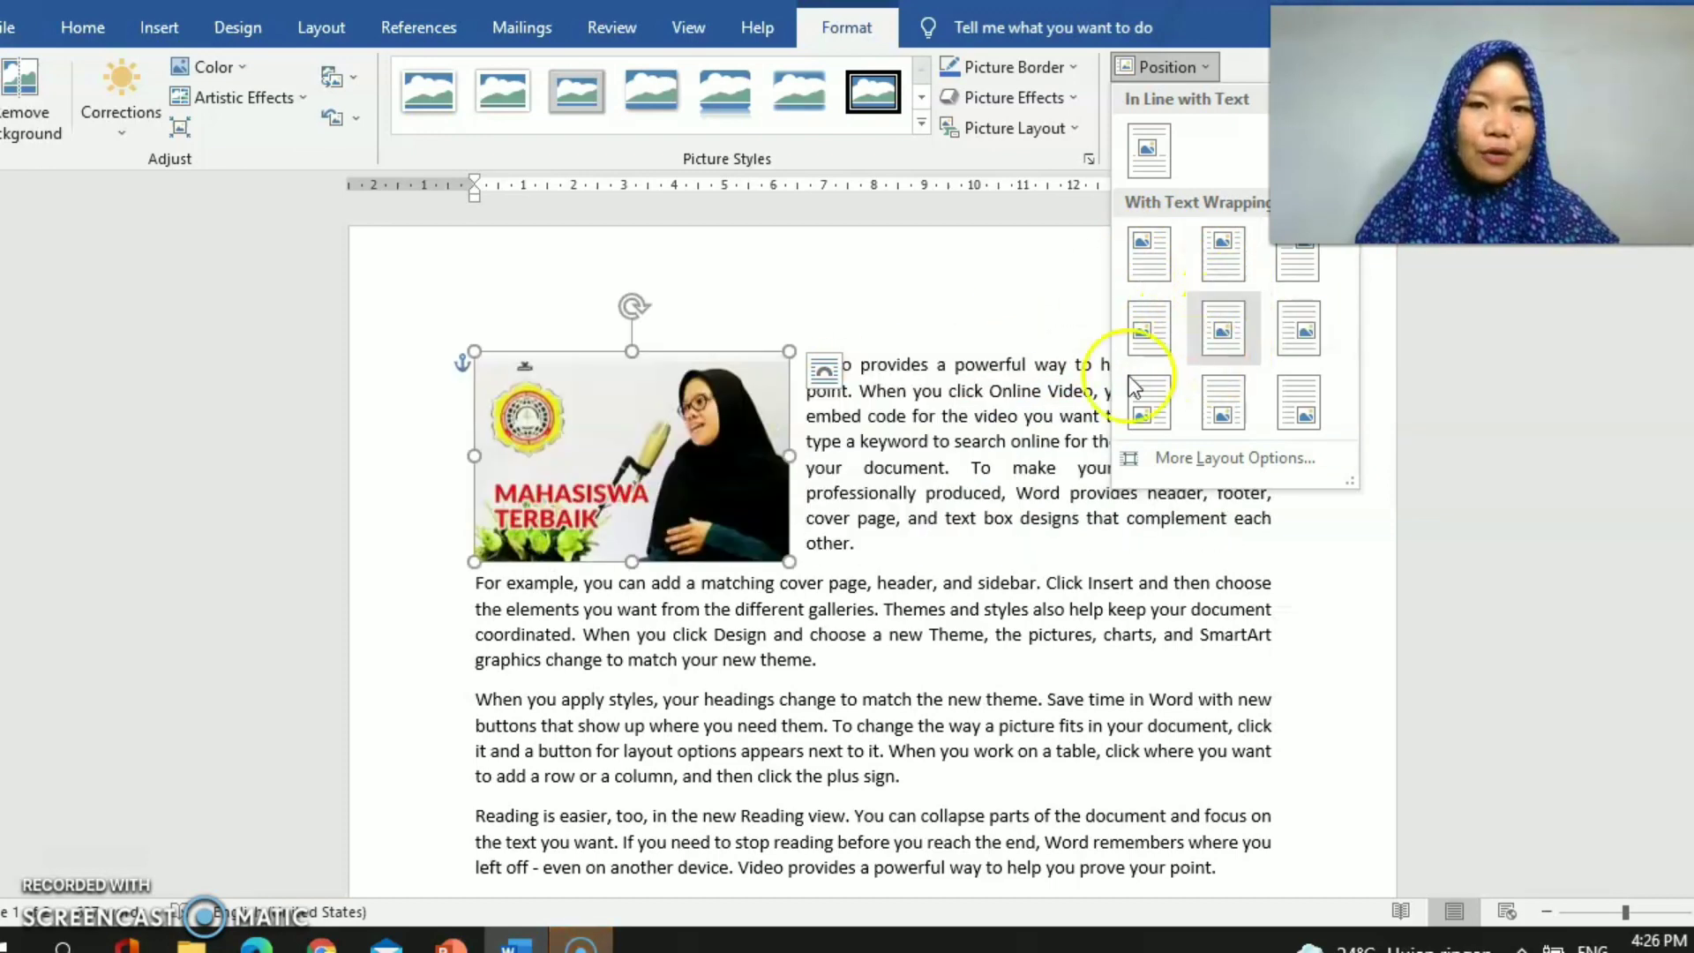
{"action": "left_click", "coordinate": [1302, 402]}
{"action": "scroll", "coordinate": [1200, 536], "scroll_direction": "down", "scroll_amount": 6}
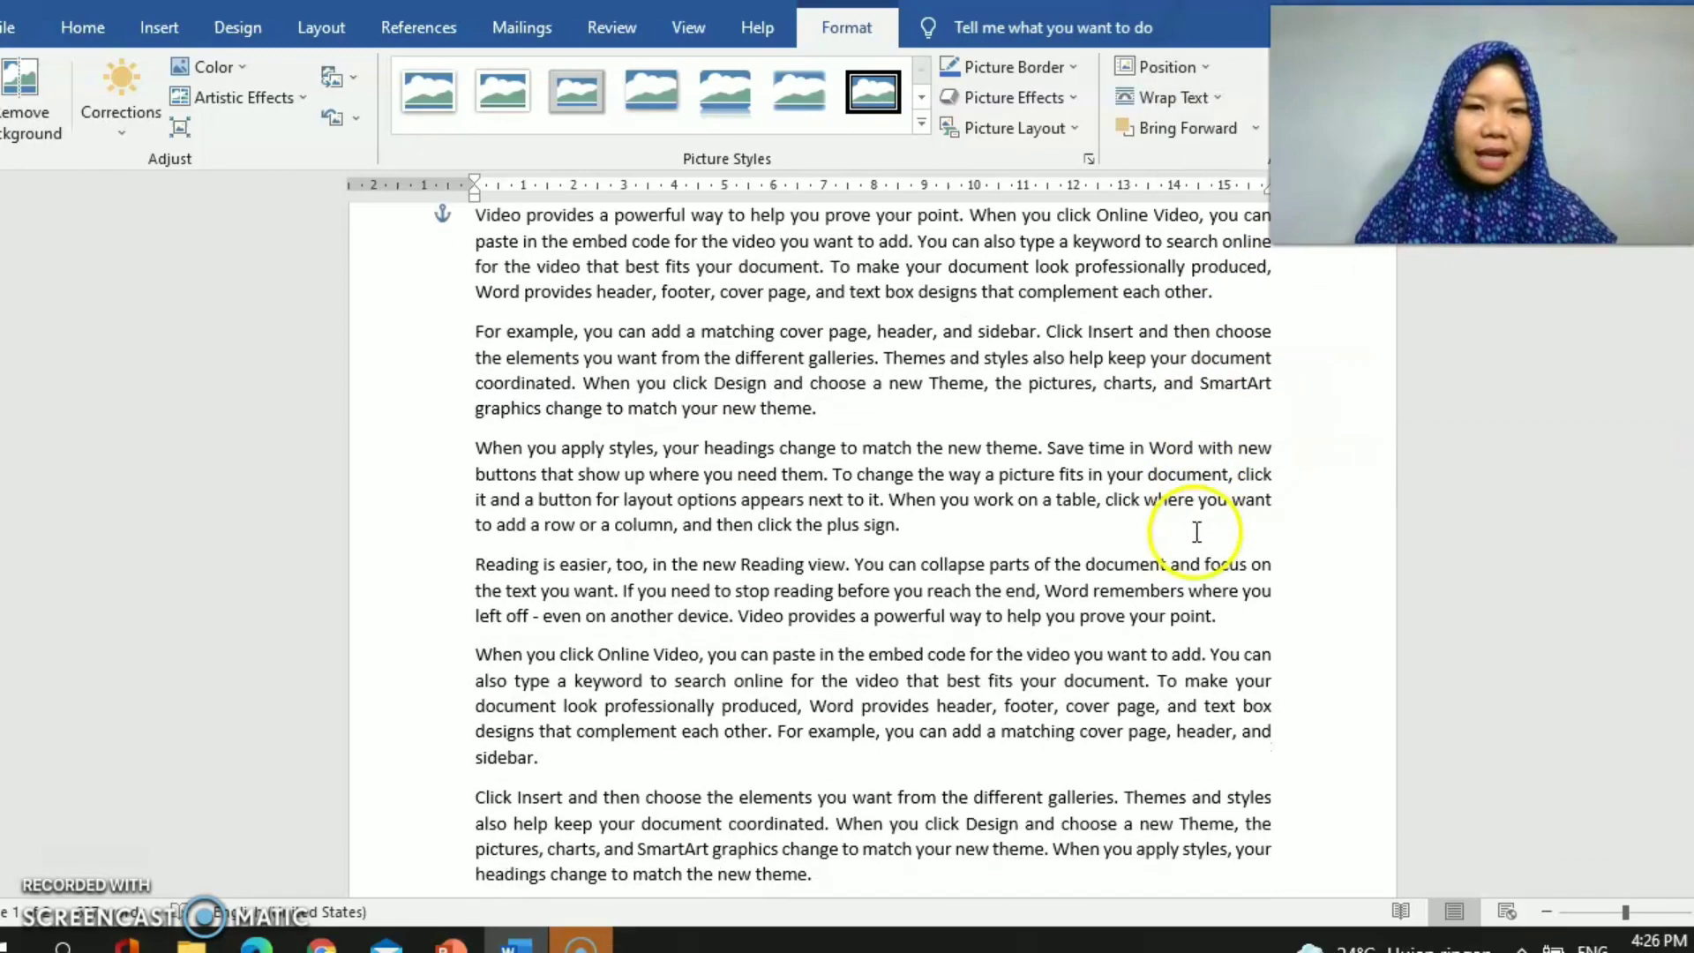
{"action": "scroll", "coordinate": [1189, 538], "scroll_direction": "down", "scroll_amount": 4}
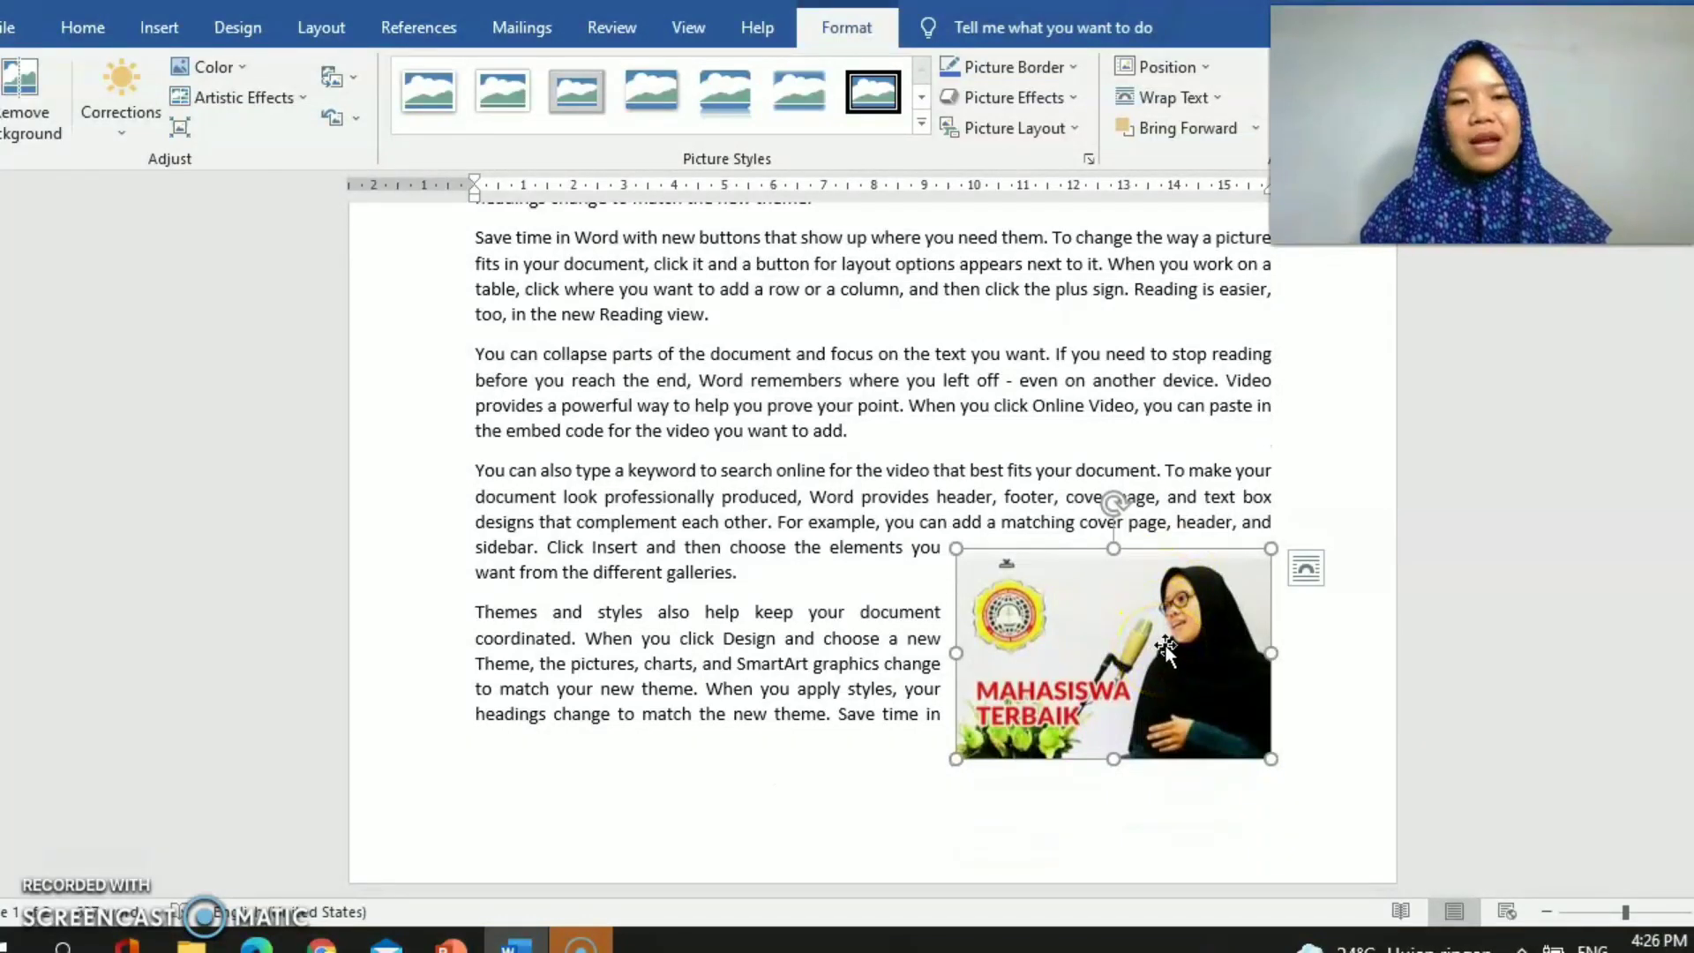
{"action": "left_click", "coordinate": [1214, 95]}
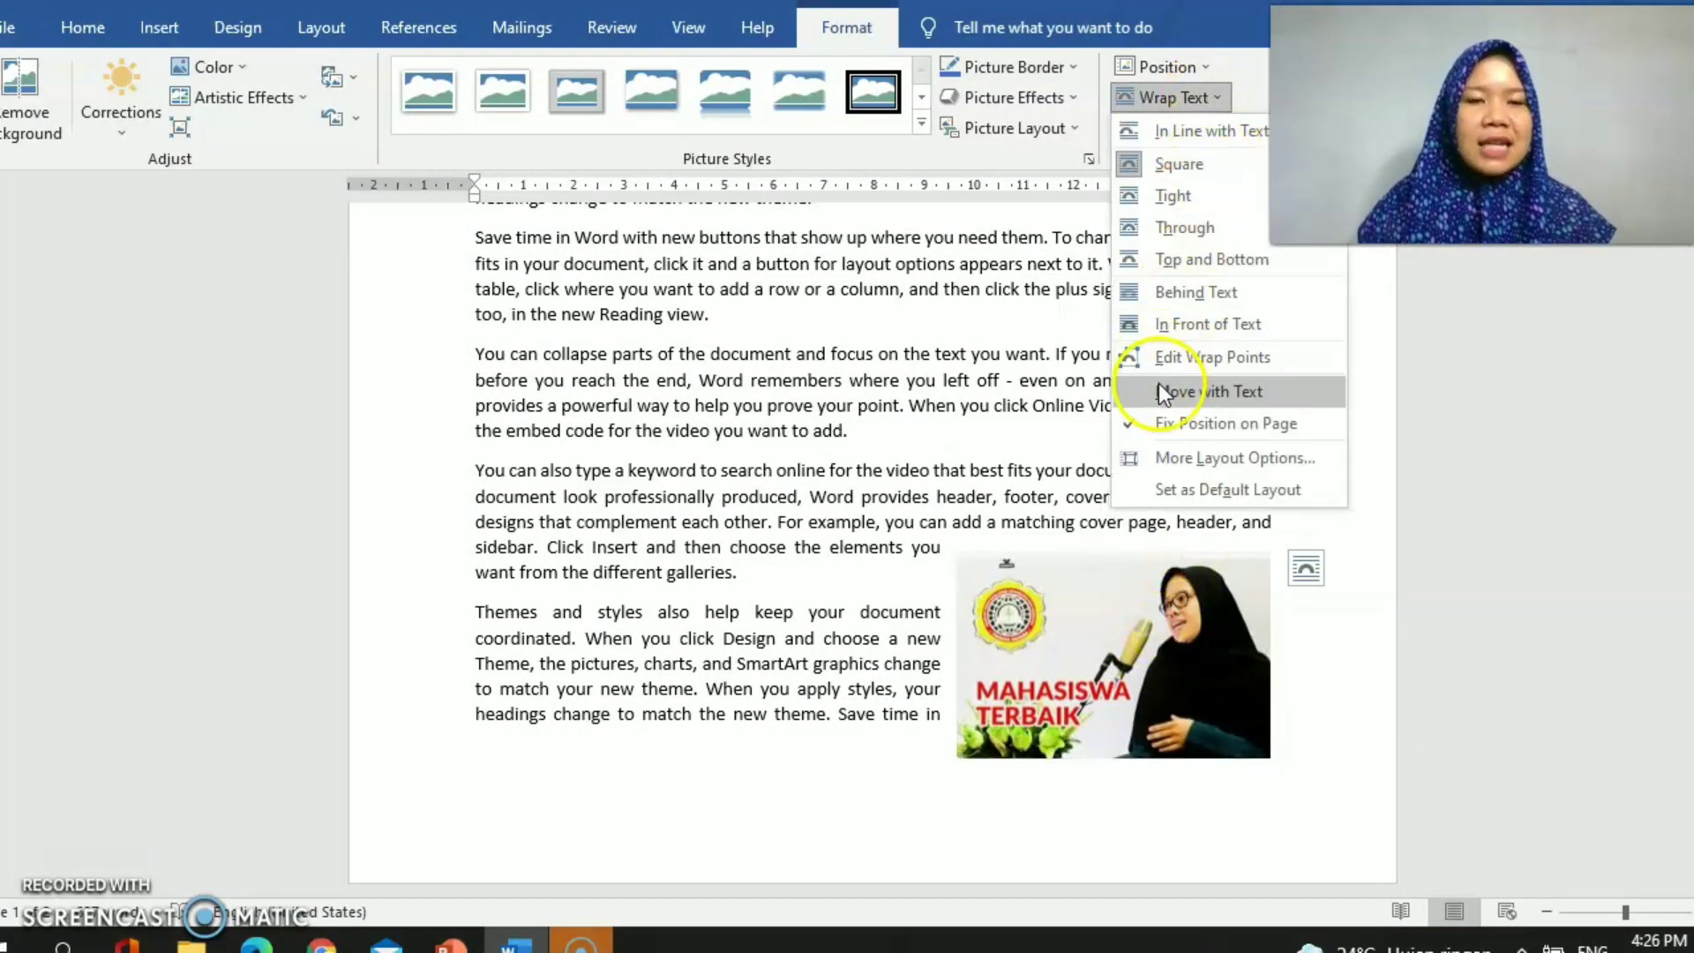
- Return the "terbaik" picture to the Top Left position with Square Text Wrapping
{"action": "left_click", "coordinate": [1210, 67]}
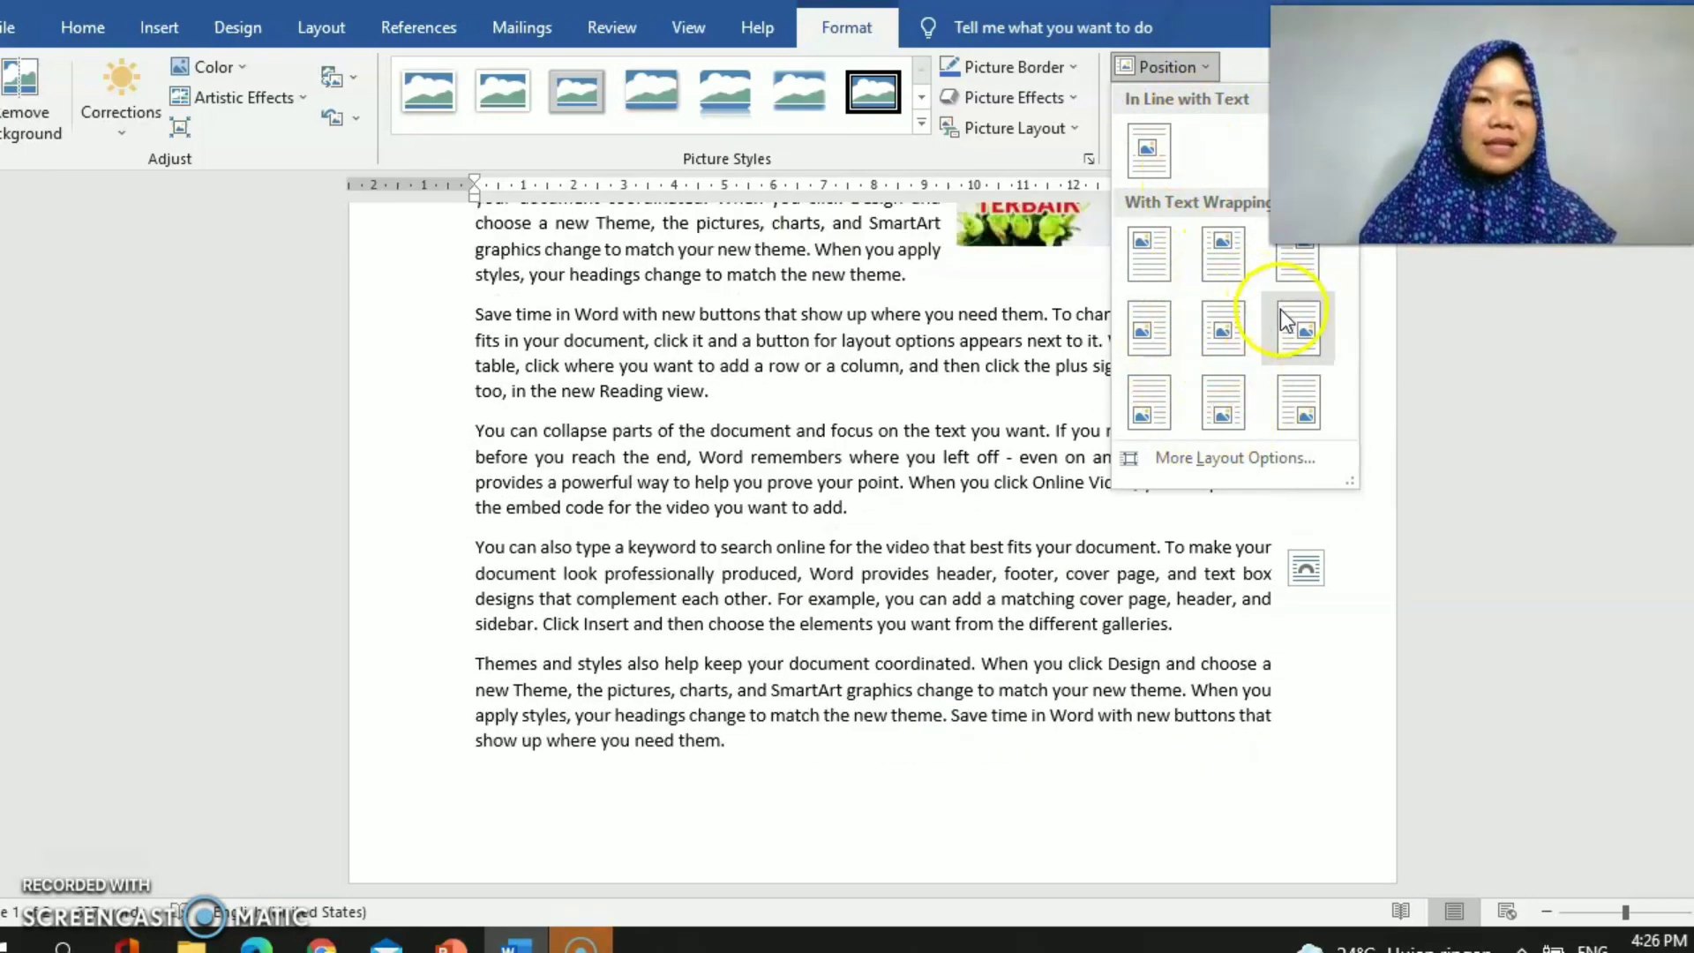
{"action": "left_click", "coordinate": [1146, 261]}
{"action": "scroll", "coordinate": [862, 390], "scroll_direction": "up", "scroll_amount": 3}
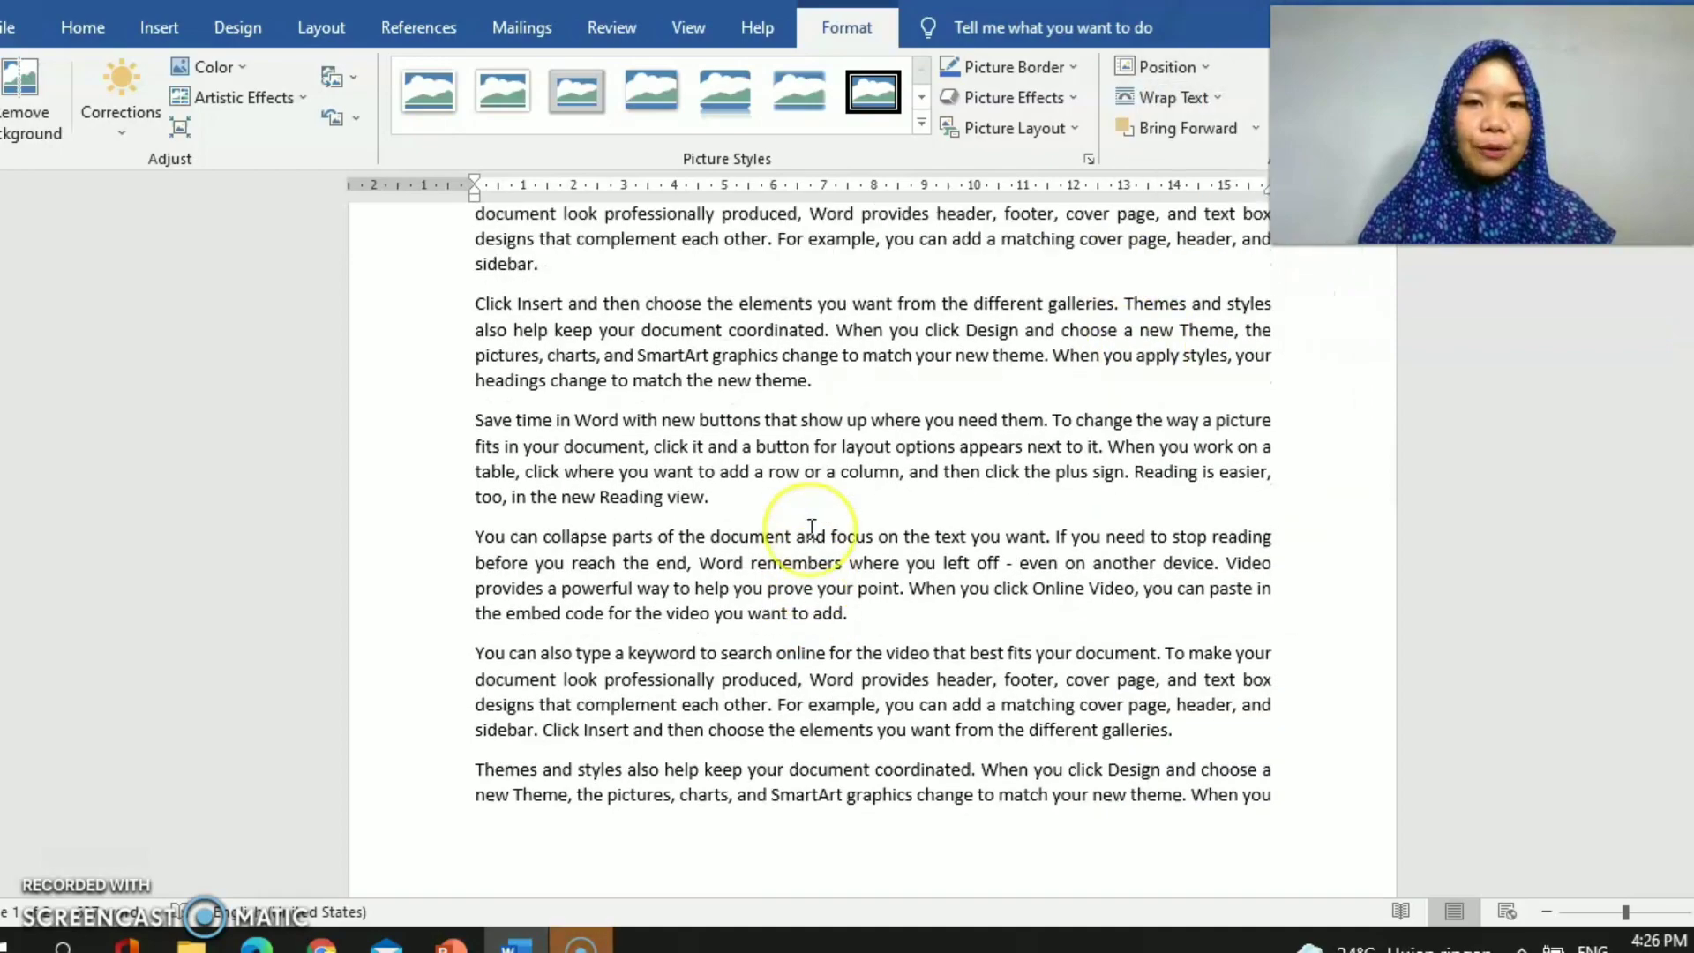
{"action": "scroll", "coordinate": [812, 530], "scroll_direction": "up", "scroll_amount": 3}
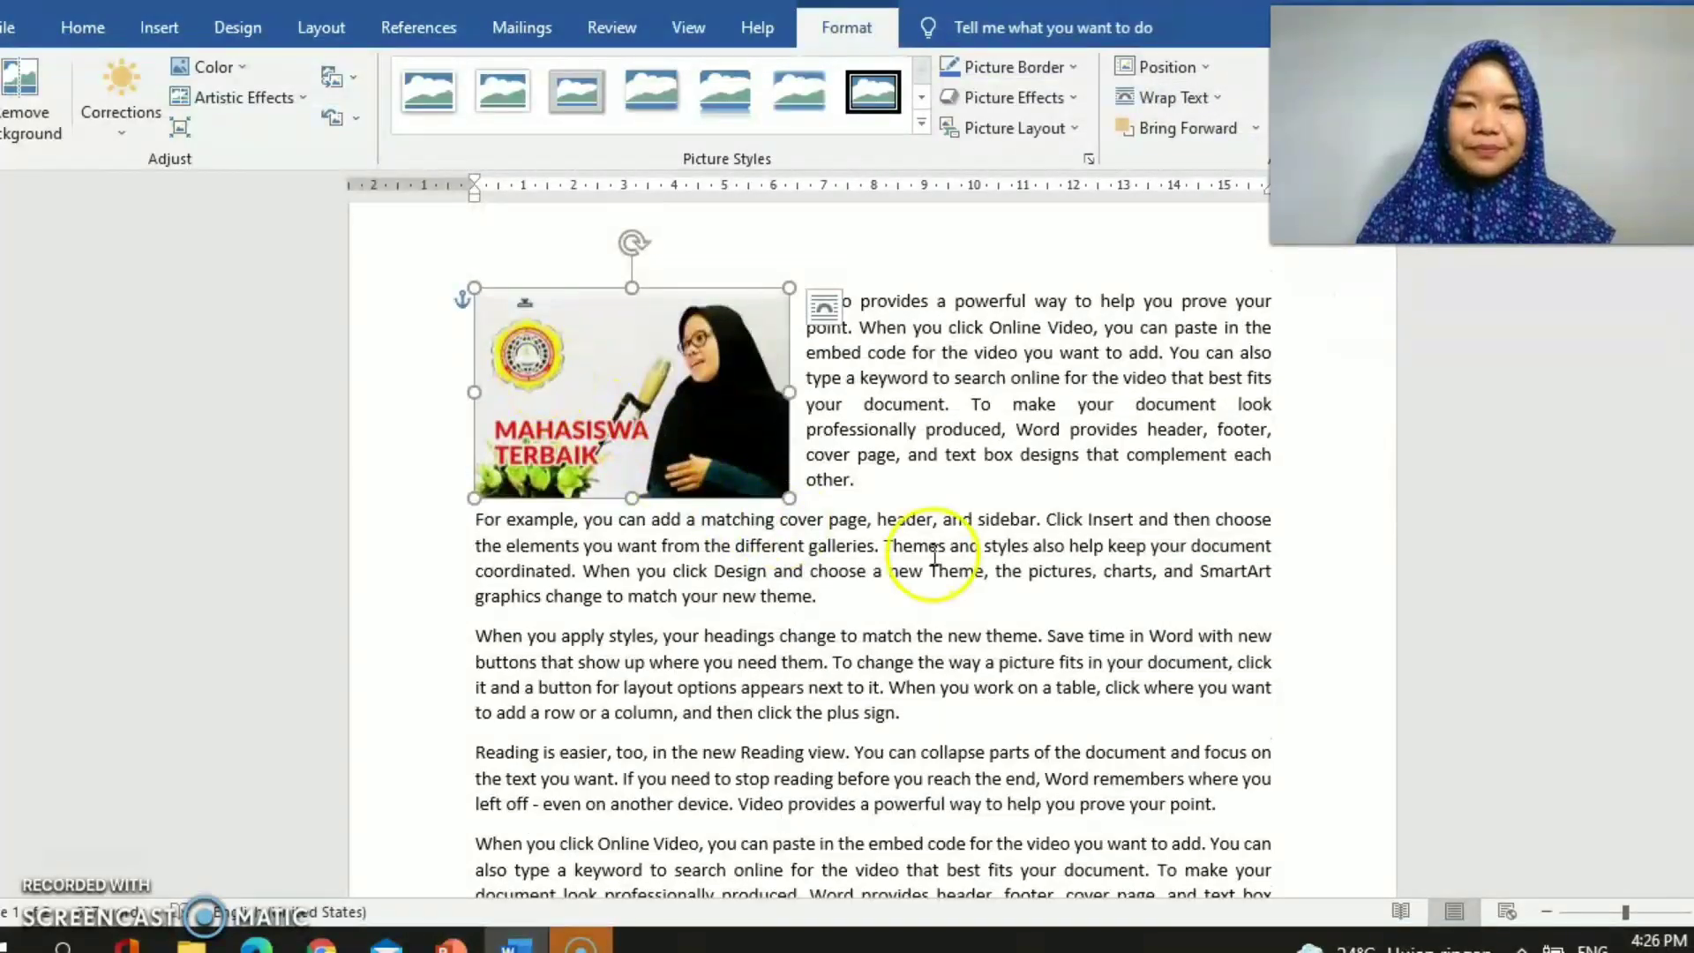
- Insert the picture "Triguna Dharma" from this device into the second line of the paragraph beginning "Reading is easier"
{"action": "left_click", "coordinate": [933, 556]}
{"action": "scroll", "coordinate": [926, 582], "scroll_direction": "down", "scroll_amount": 3}
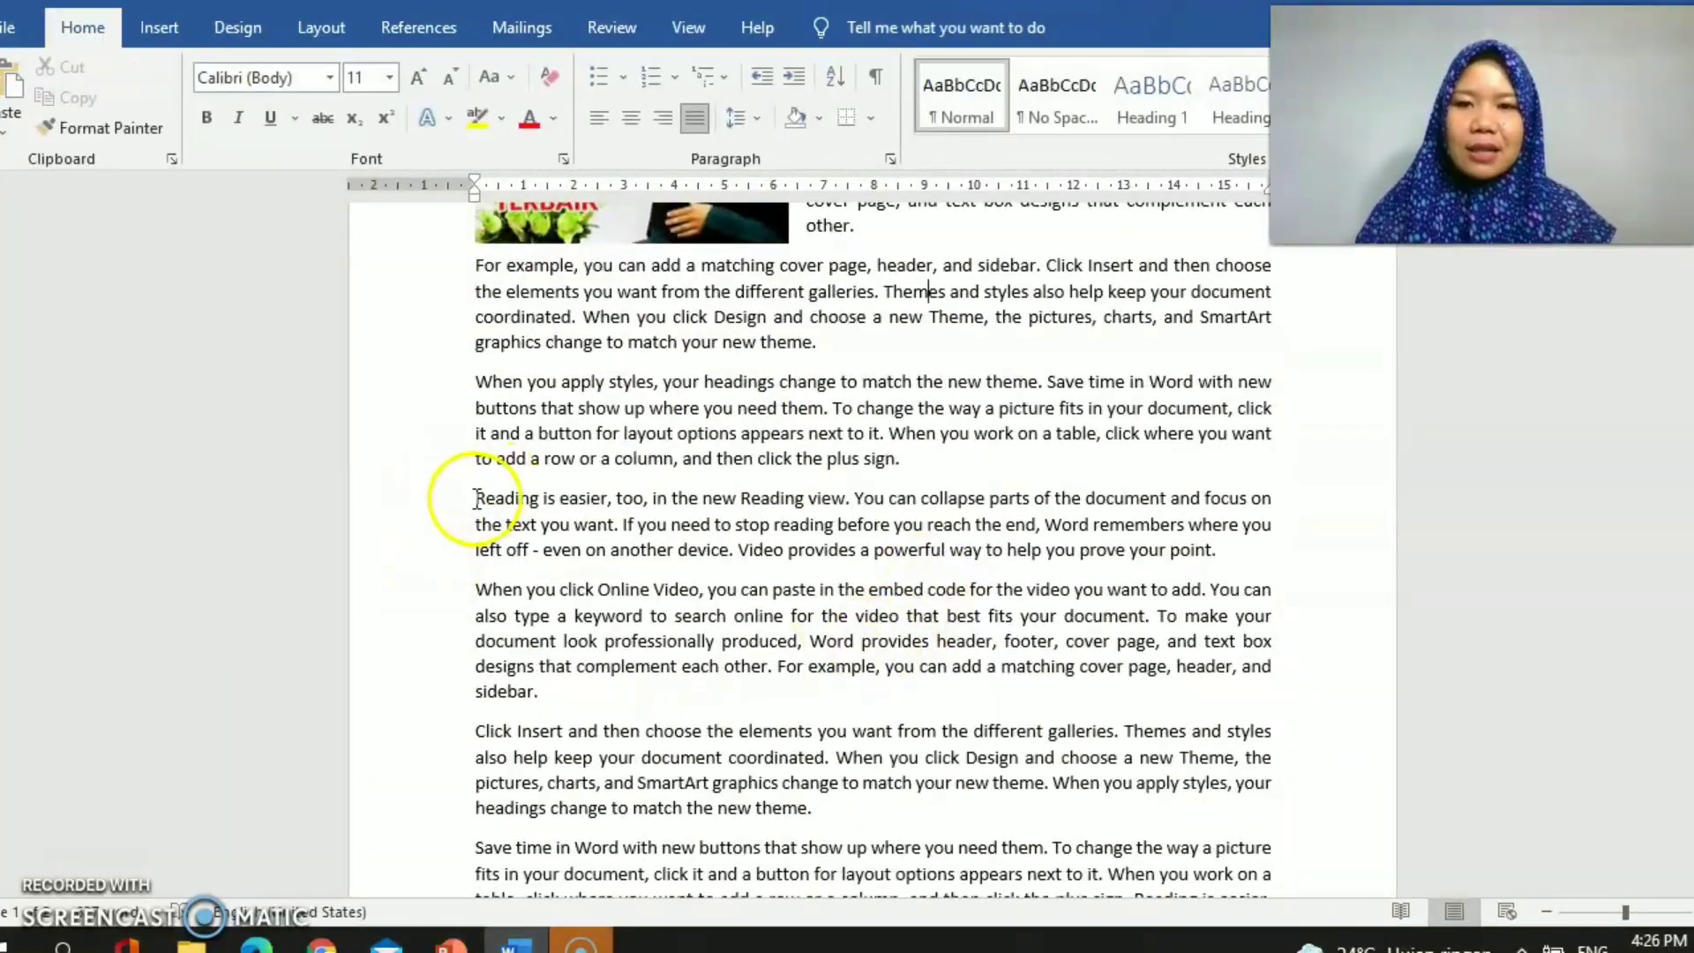
{"action": "left_click", "coordinate": [475, 497]}
{"action": "scroll", "coordinate": [757, 433], "scroll_direction": "up", "scroll_amount": 2}
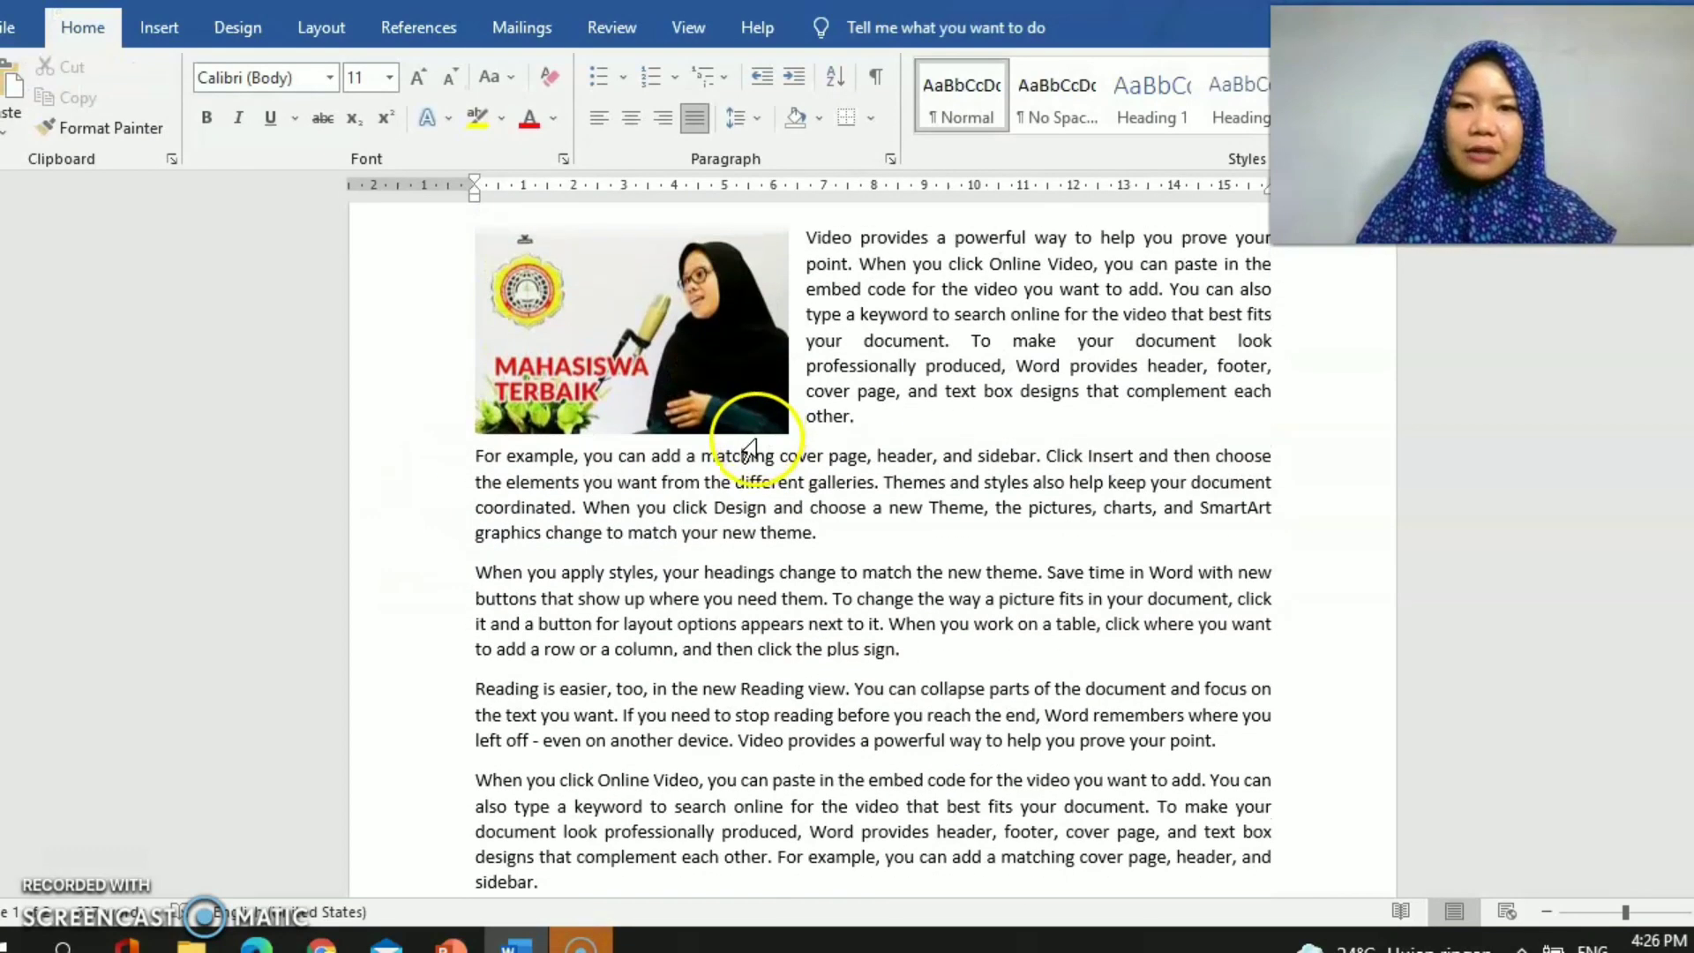
{"action": "scroll", "coordinate": [757, 455], "scroll_direction": "down", "scroll_amount": 2}
{"action": "left_click", "coordinate": [813, 587]}
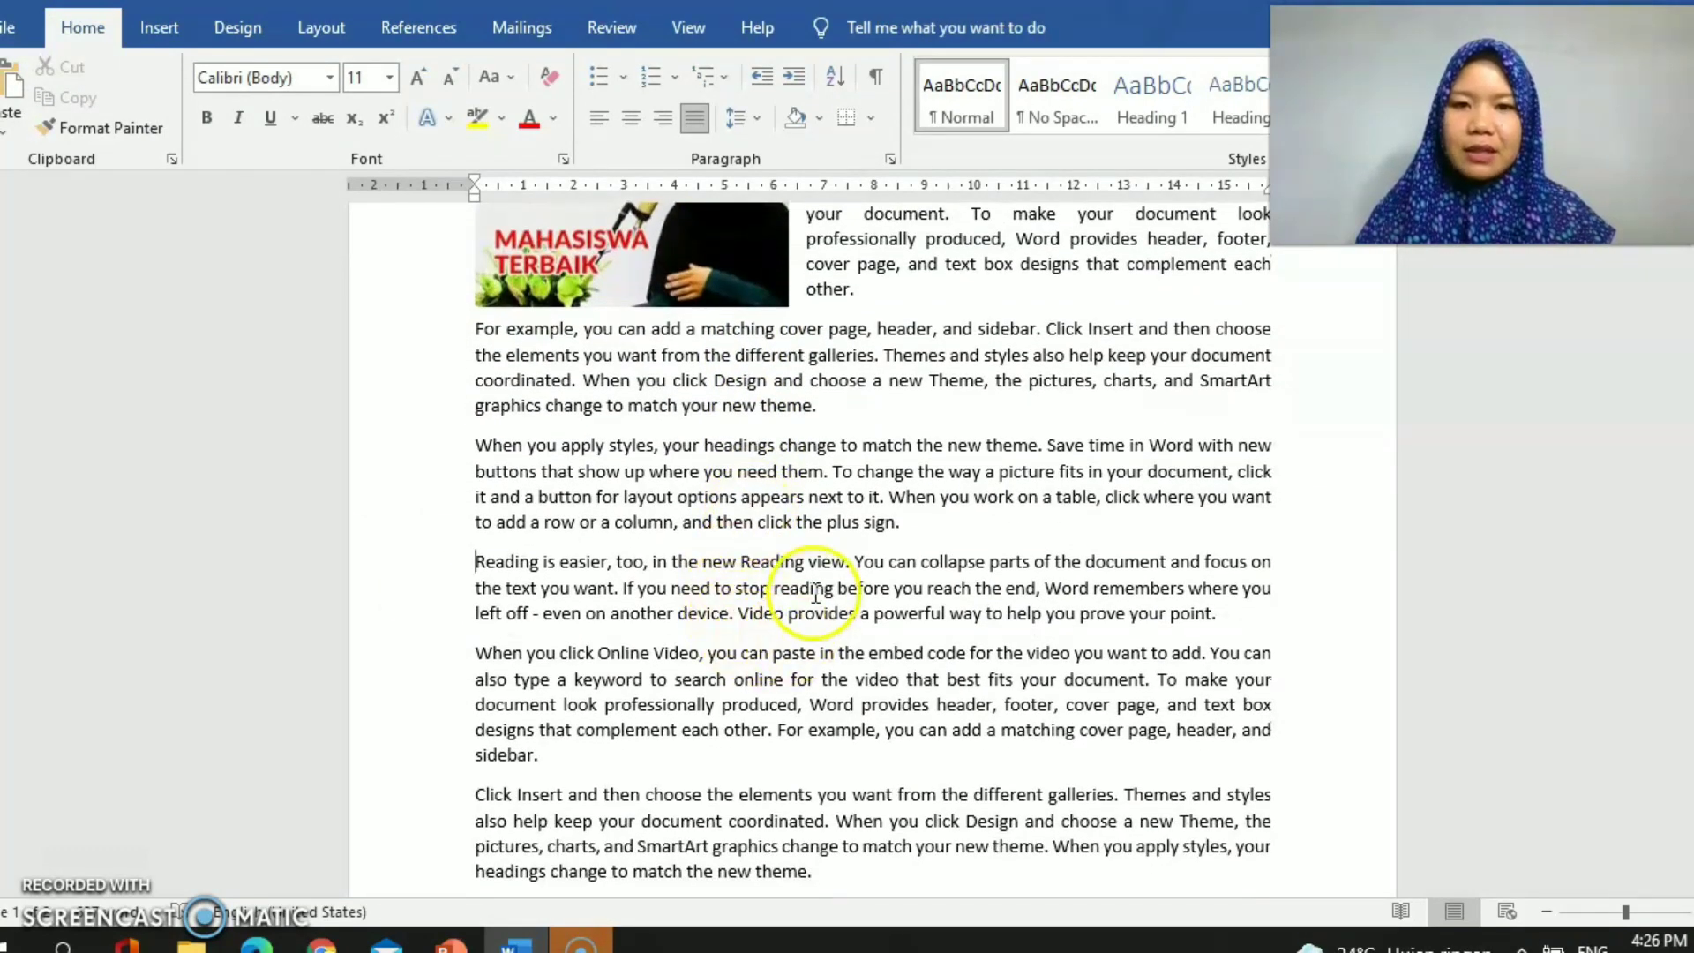
{"action": "left_click", "coordinate": [160, 27]}
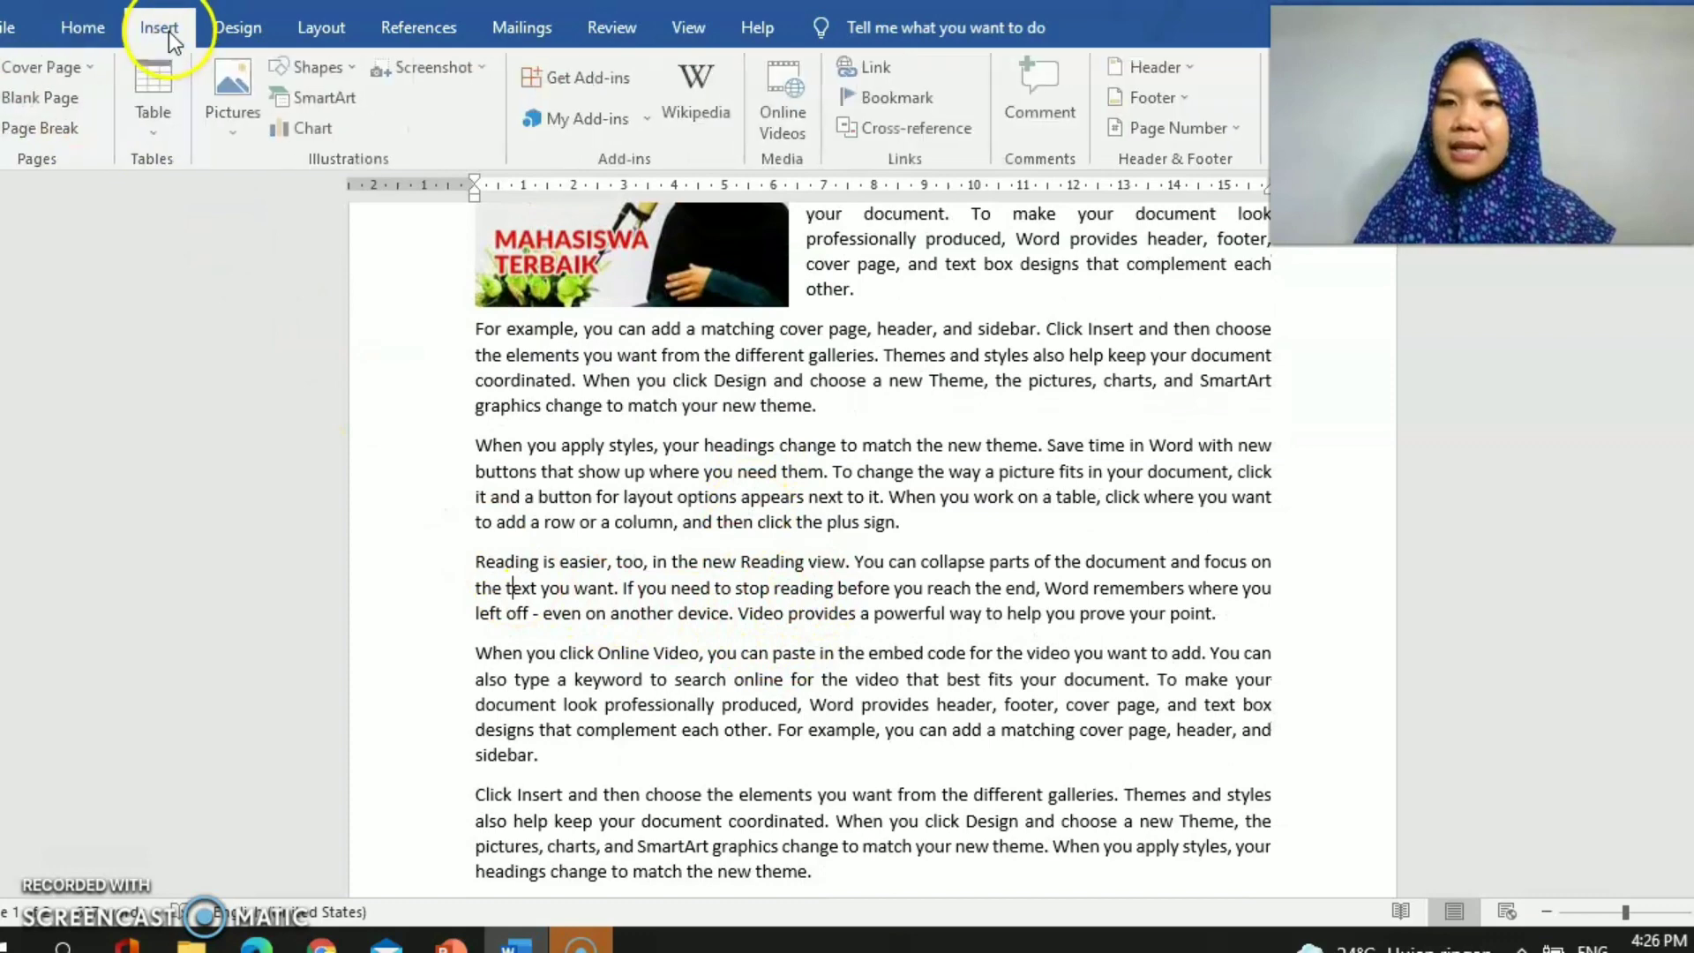
{"action": "left_click", "coordinate": [242, 113]}
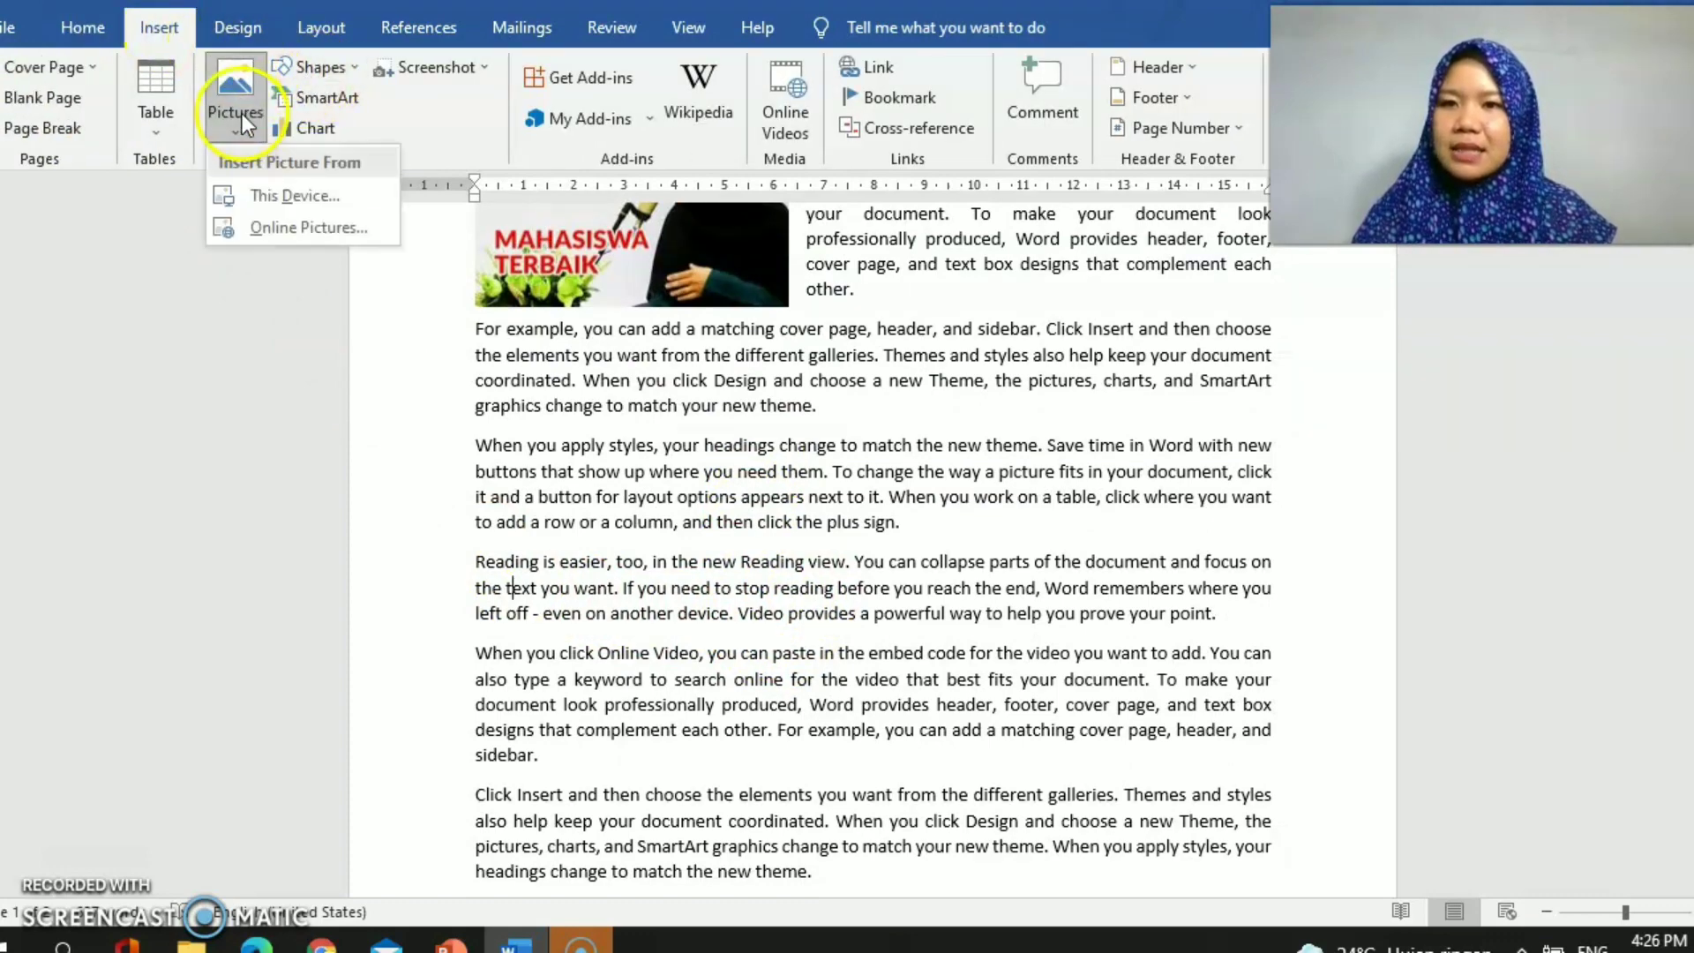
{"action": "left_click", "coordinate": [298, 193]}
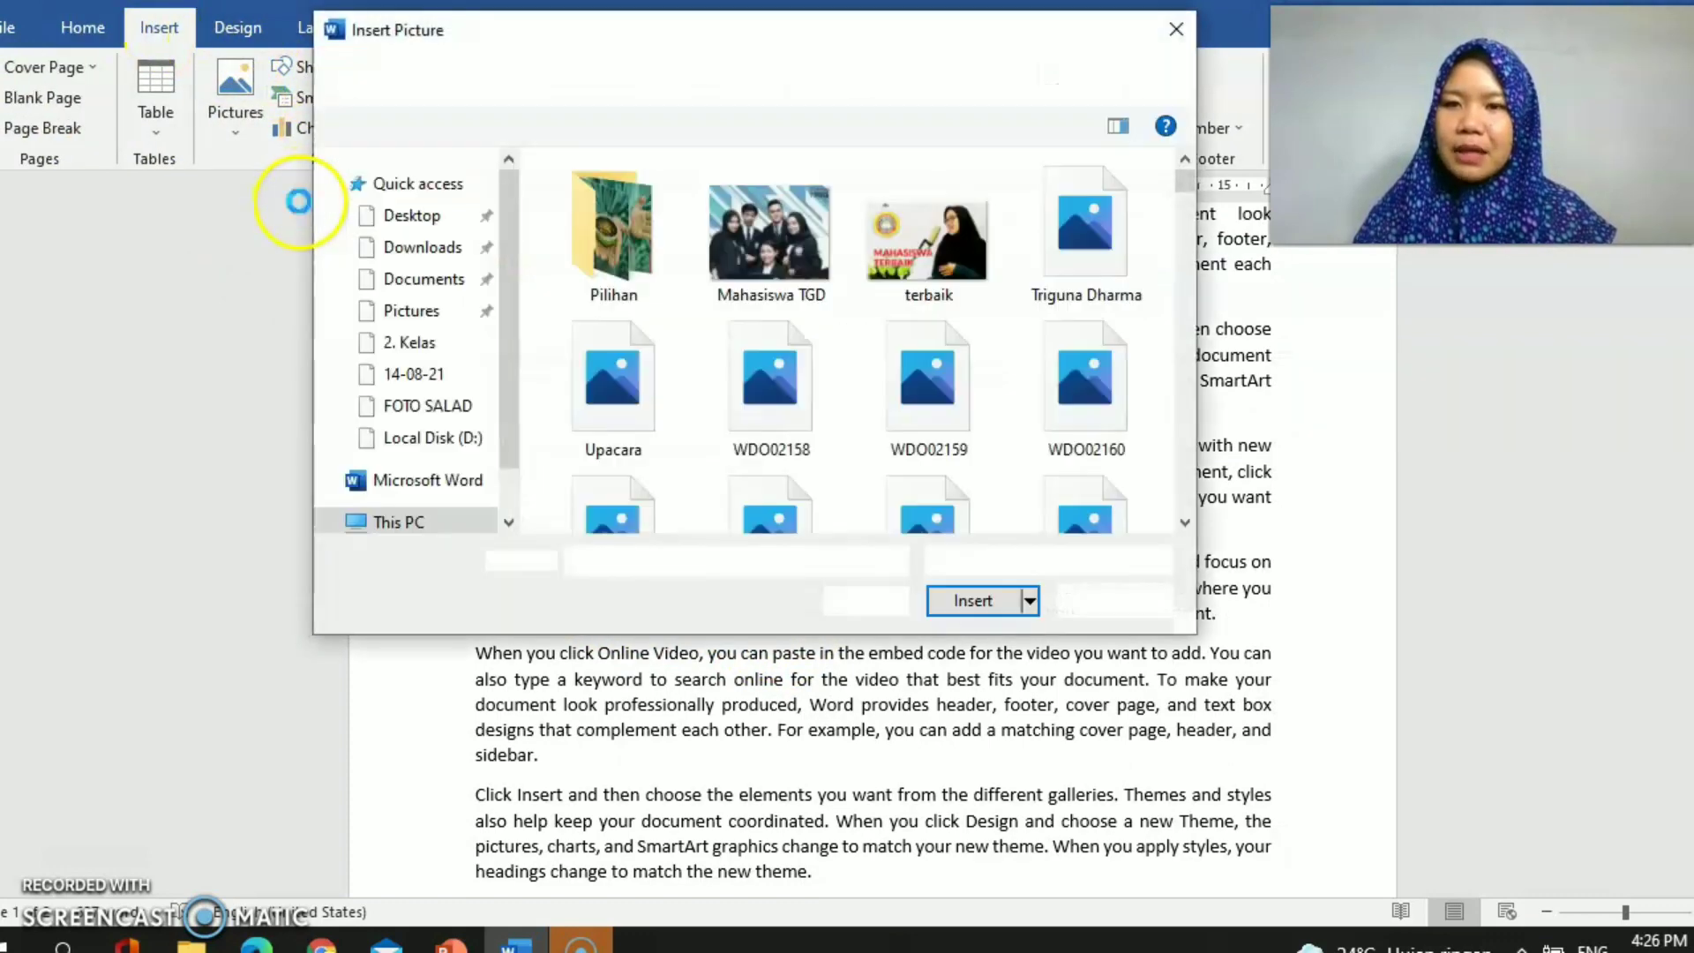
{"action": "left_click", "coordinate": [1114, 247]}
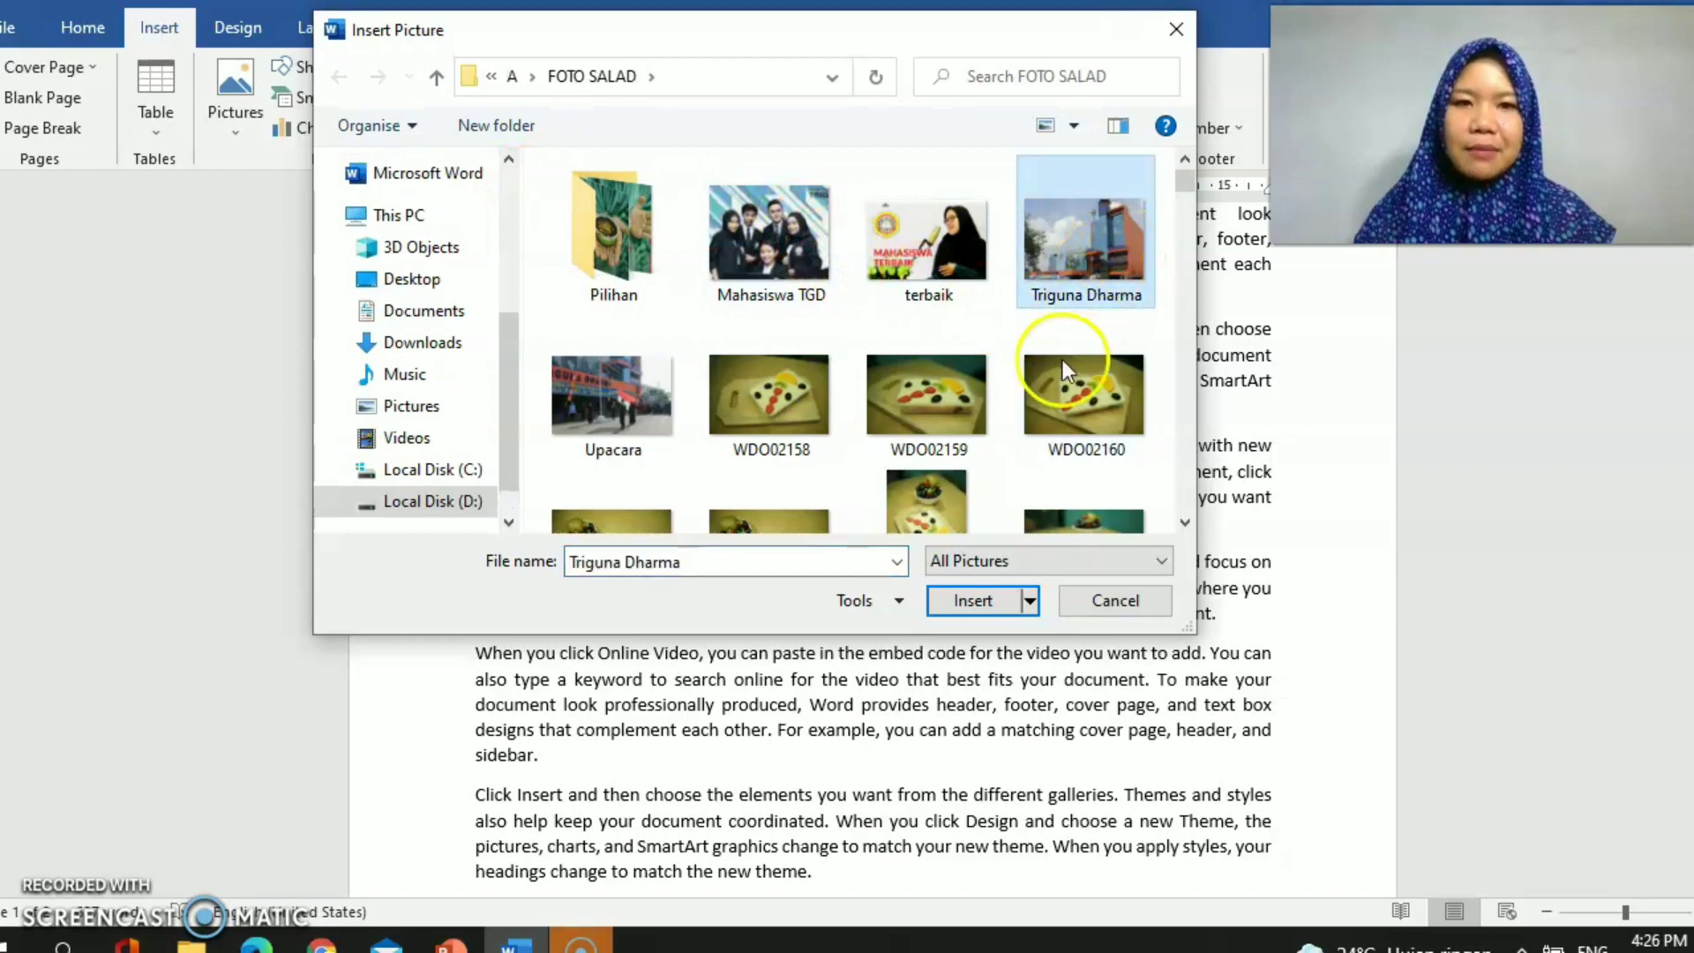
{"action": "left_click", "coordinate": [993, 601]}
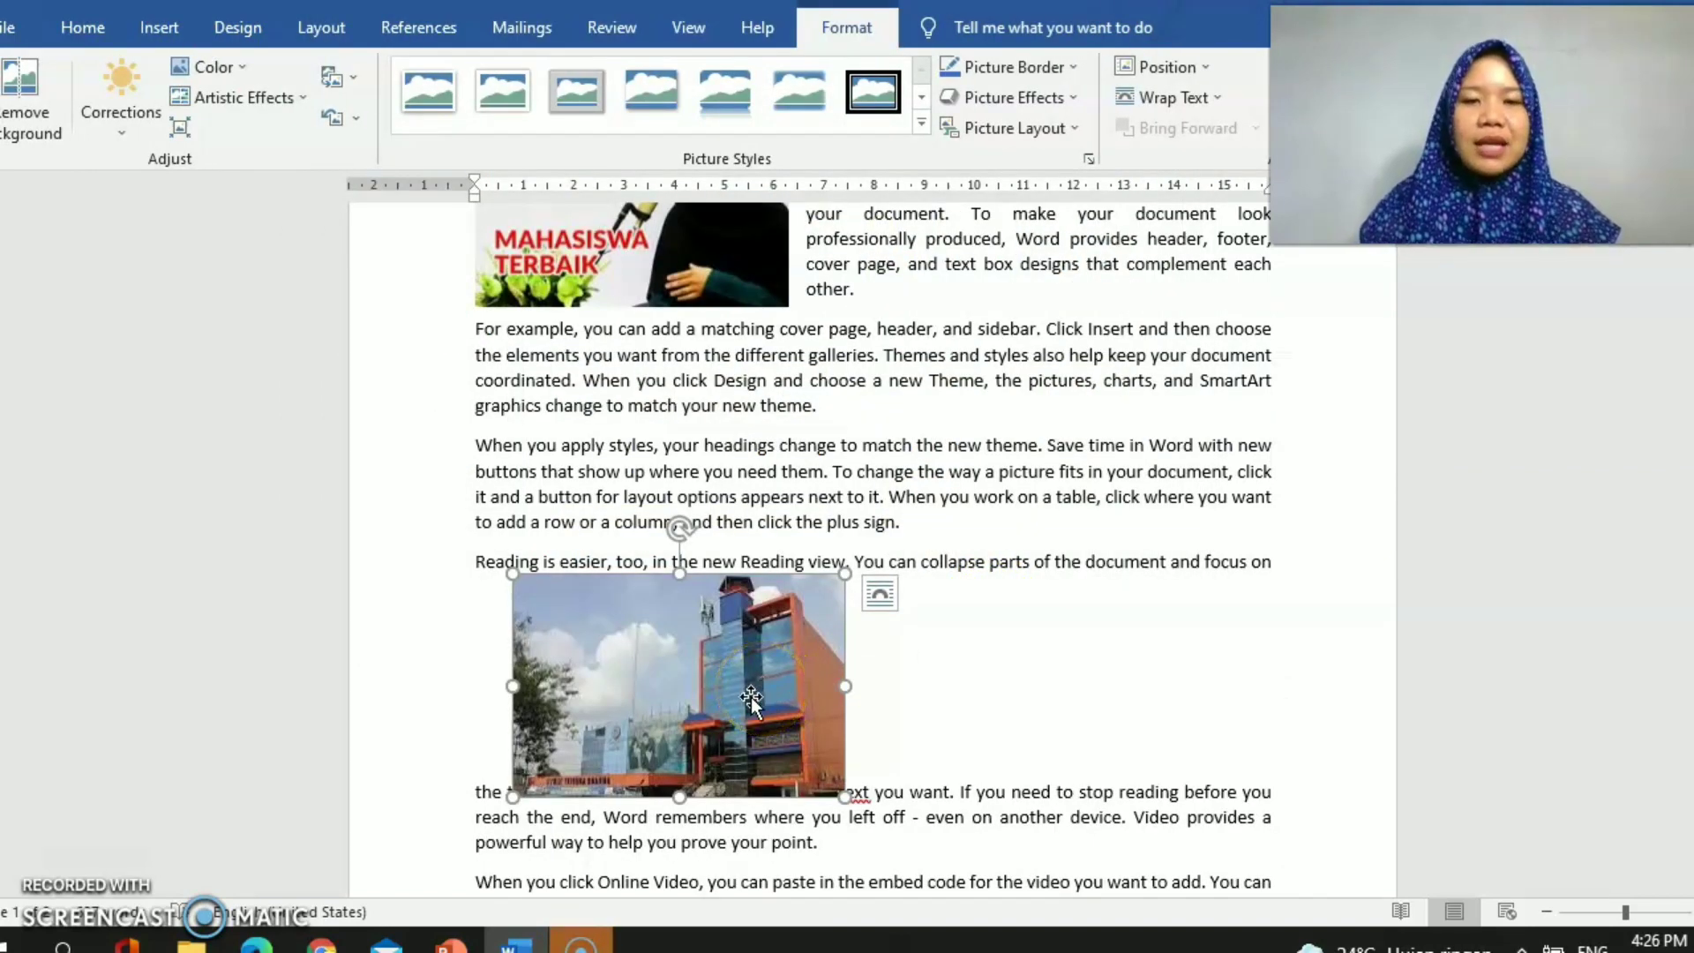
- Set the building picture to Behind Text and stretch it into a wide band behind the fourth and fifth paragraphs
{"action": "left_click", "coordinate": [1174, 98]}
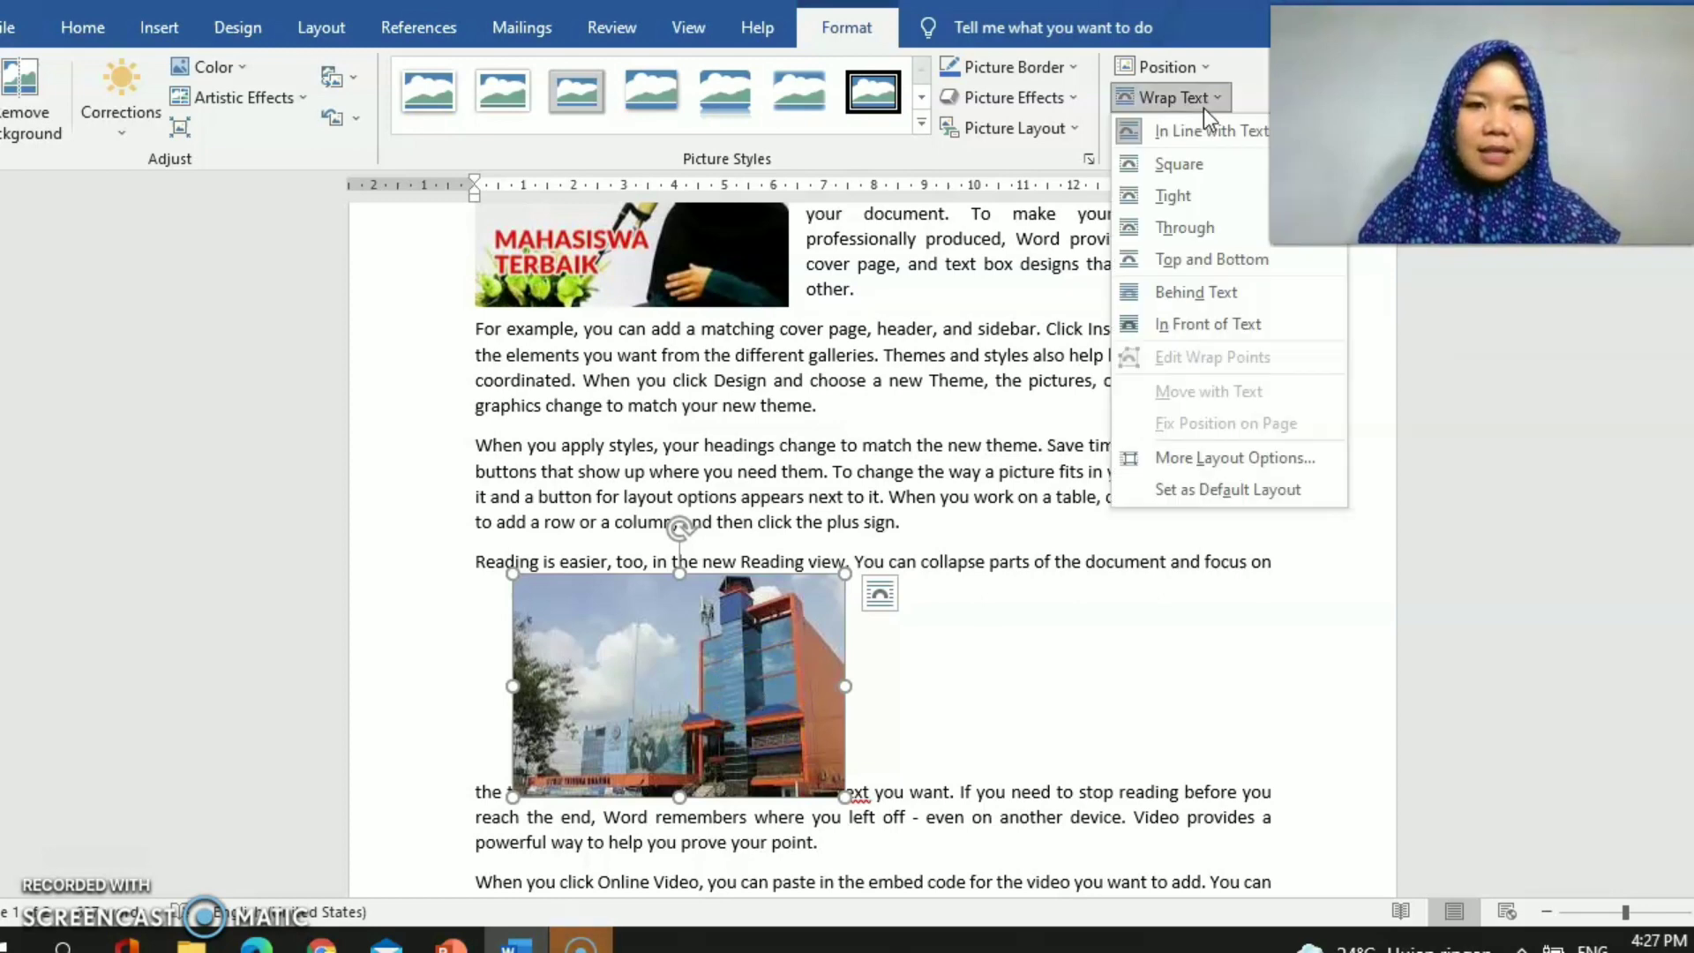
{"action": "left_click", "coordinate": [1197, 295]}
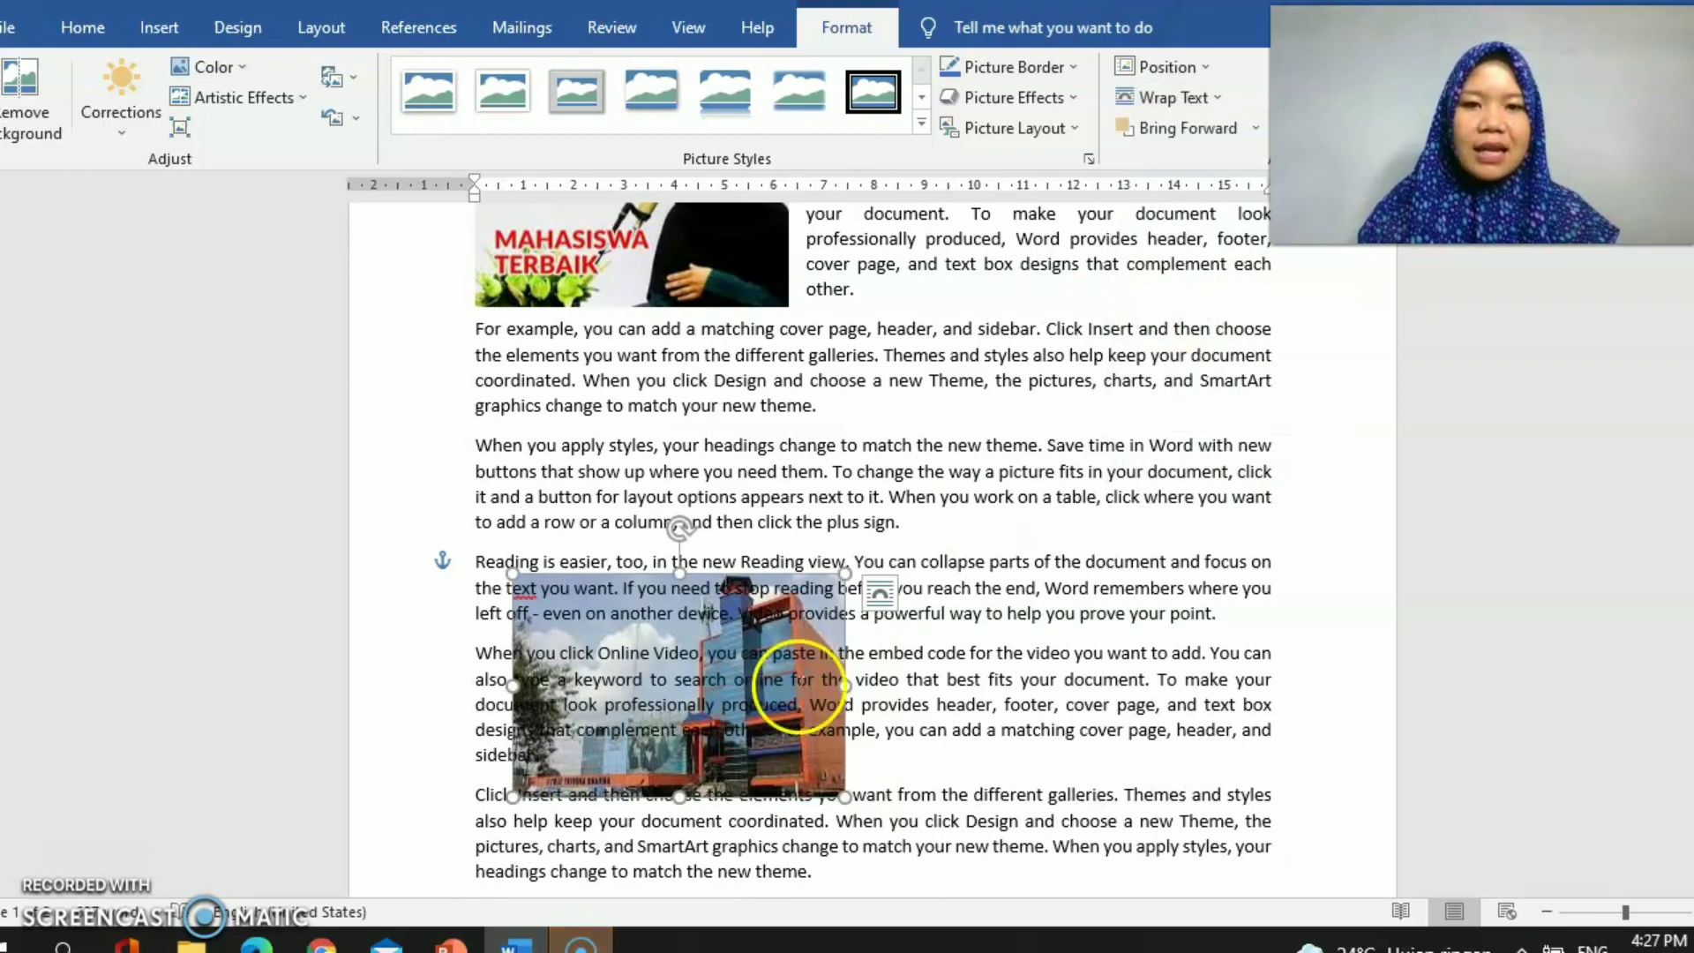
{"action": "left_click_drag", "start_coordinate": [838, 793], "coordinate": [867, 744]}
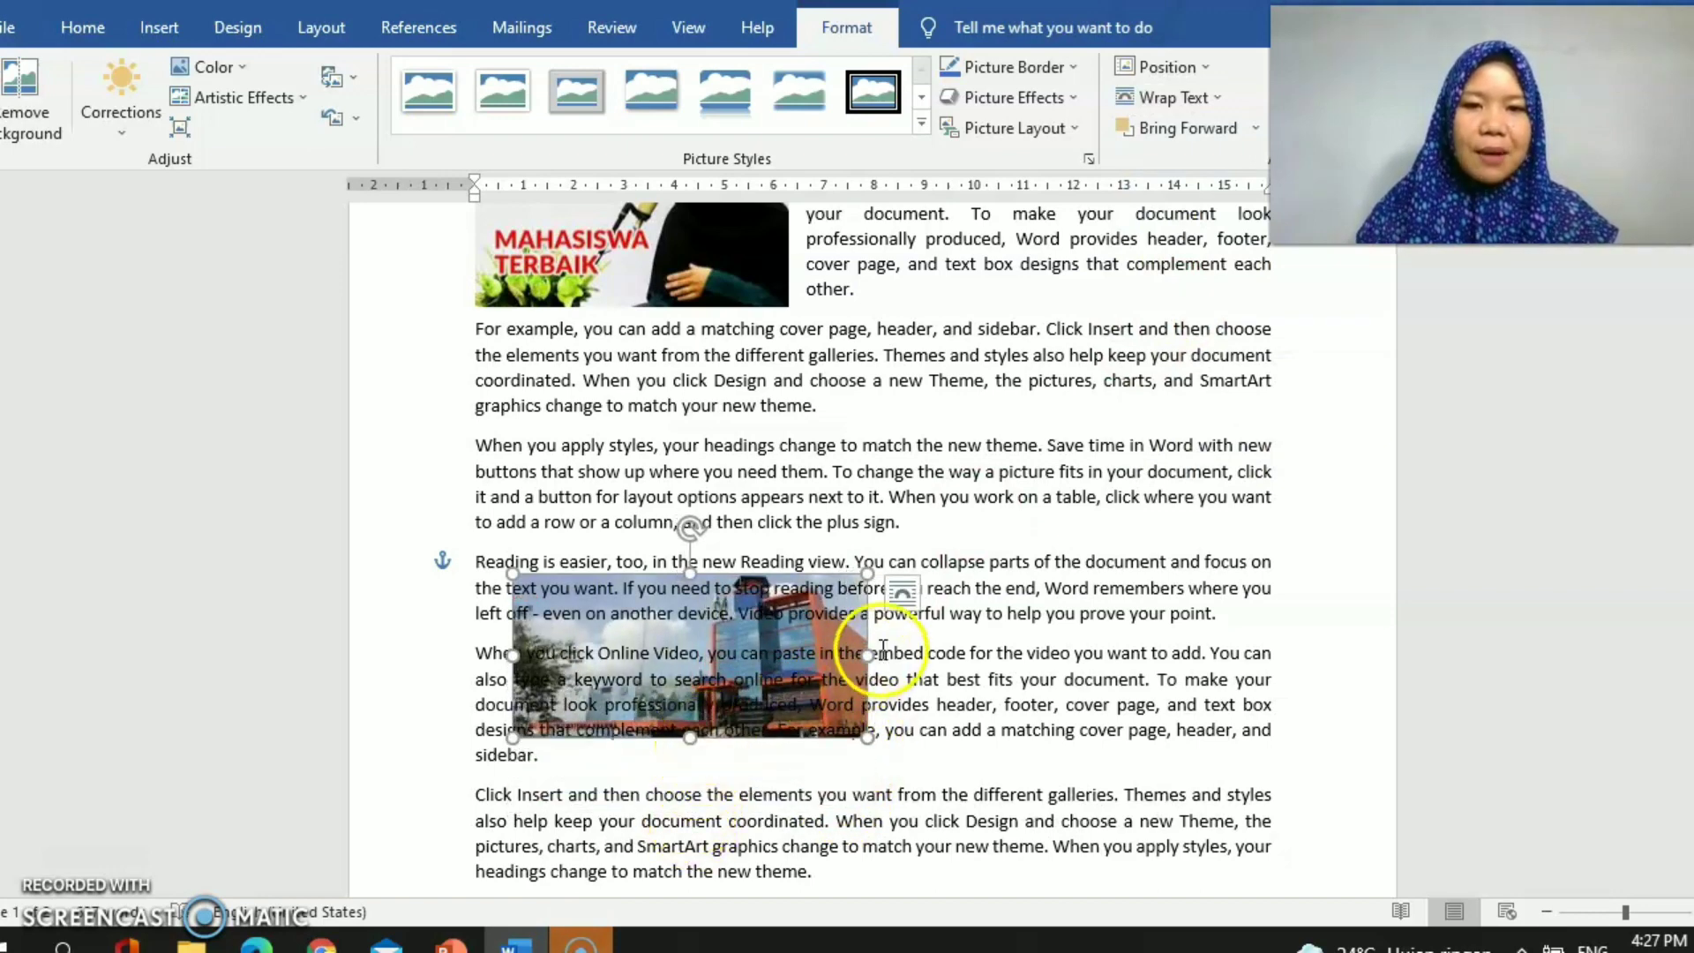
{"action": "left_click_drag", "start_coordinate": [860, 654], "coordinate": [1244, 692]}
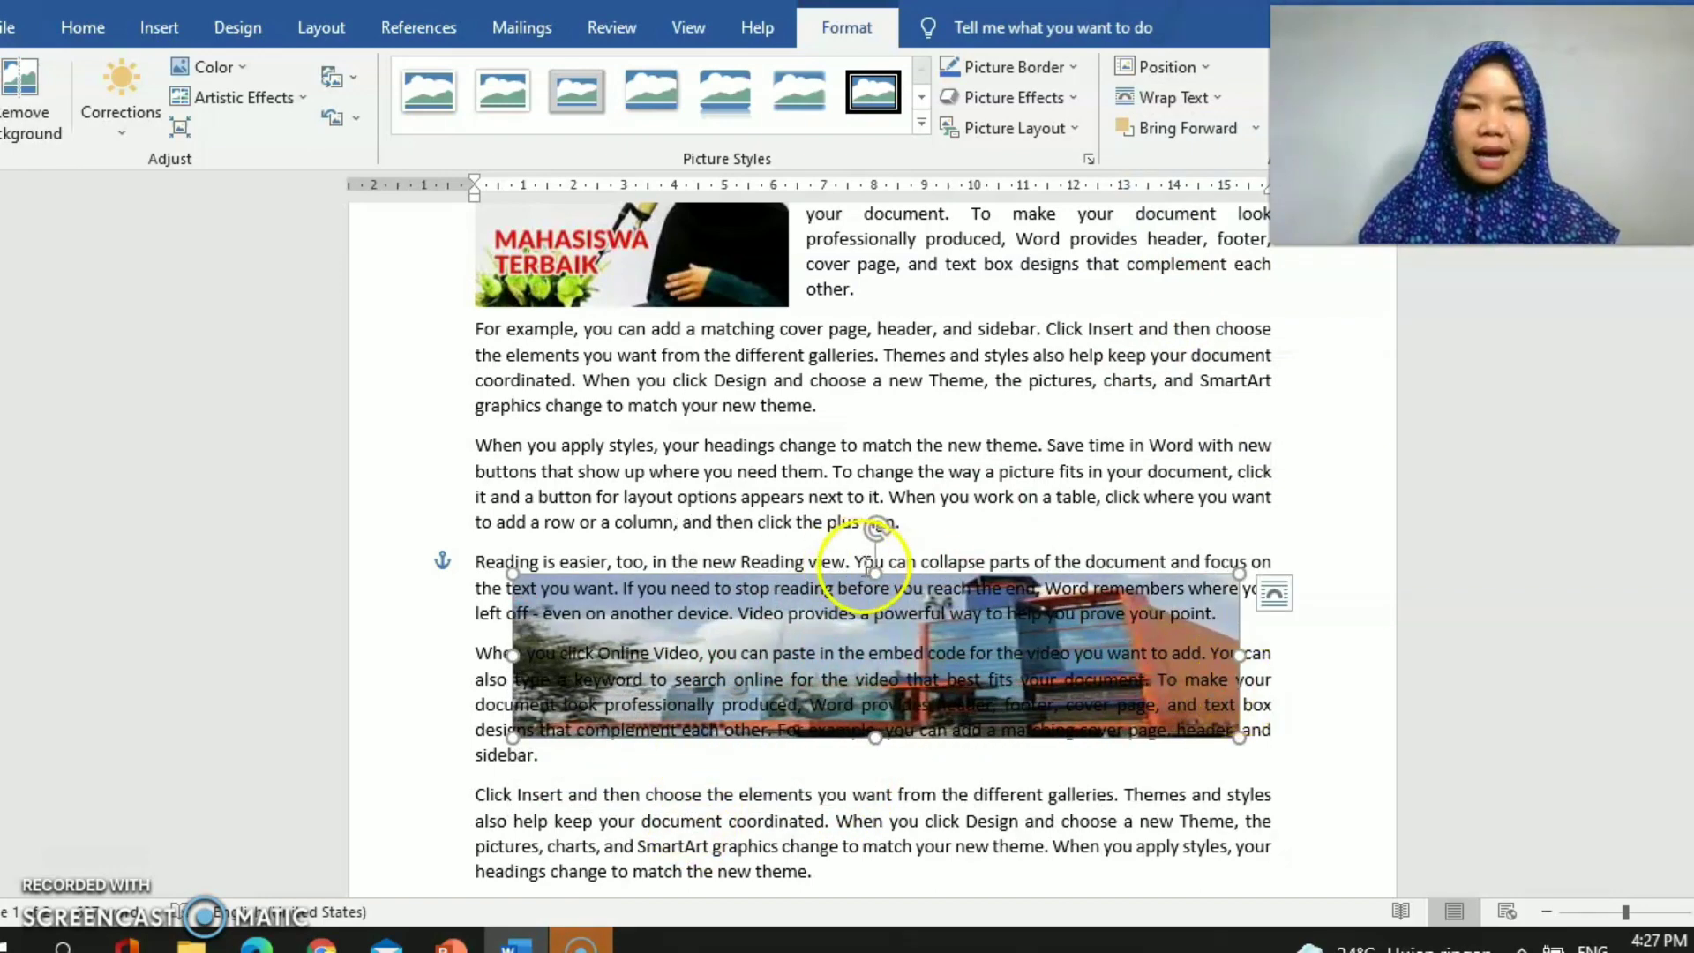
{"action": "left_click_drag", "start_coordinate": [871, 572], "coordinate": [875, 556]}
{"action": "left_click_drag", "start_coordinate": [513, 650], "coordinate": [474, 650]}
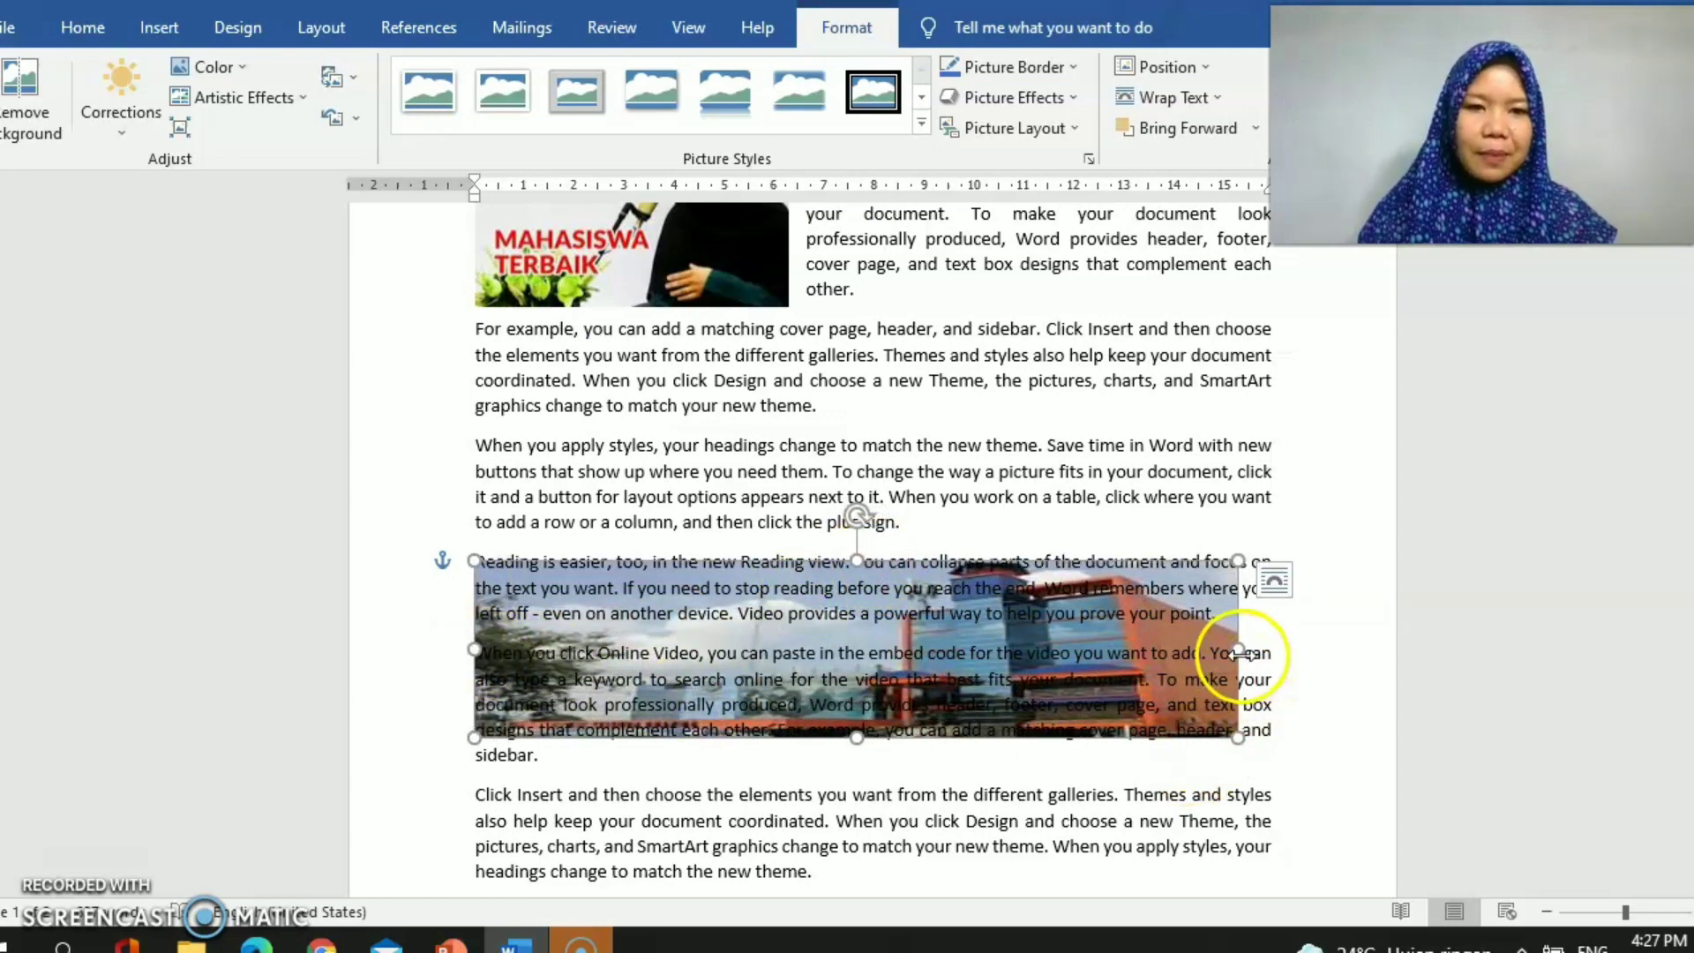
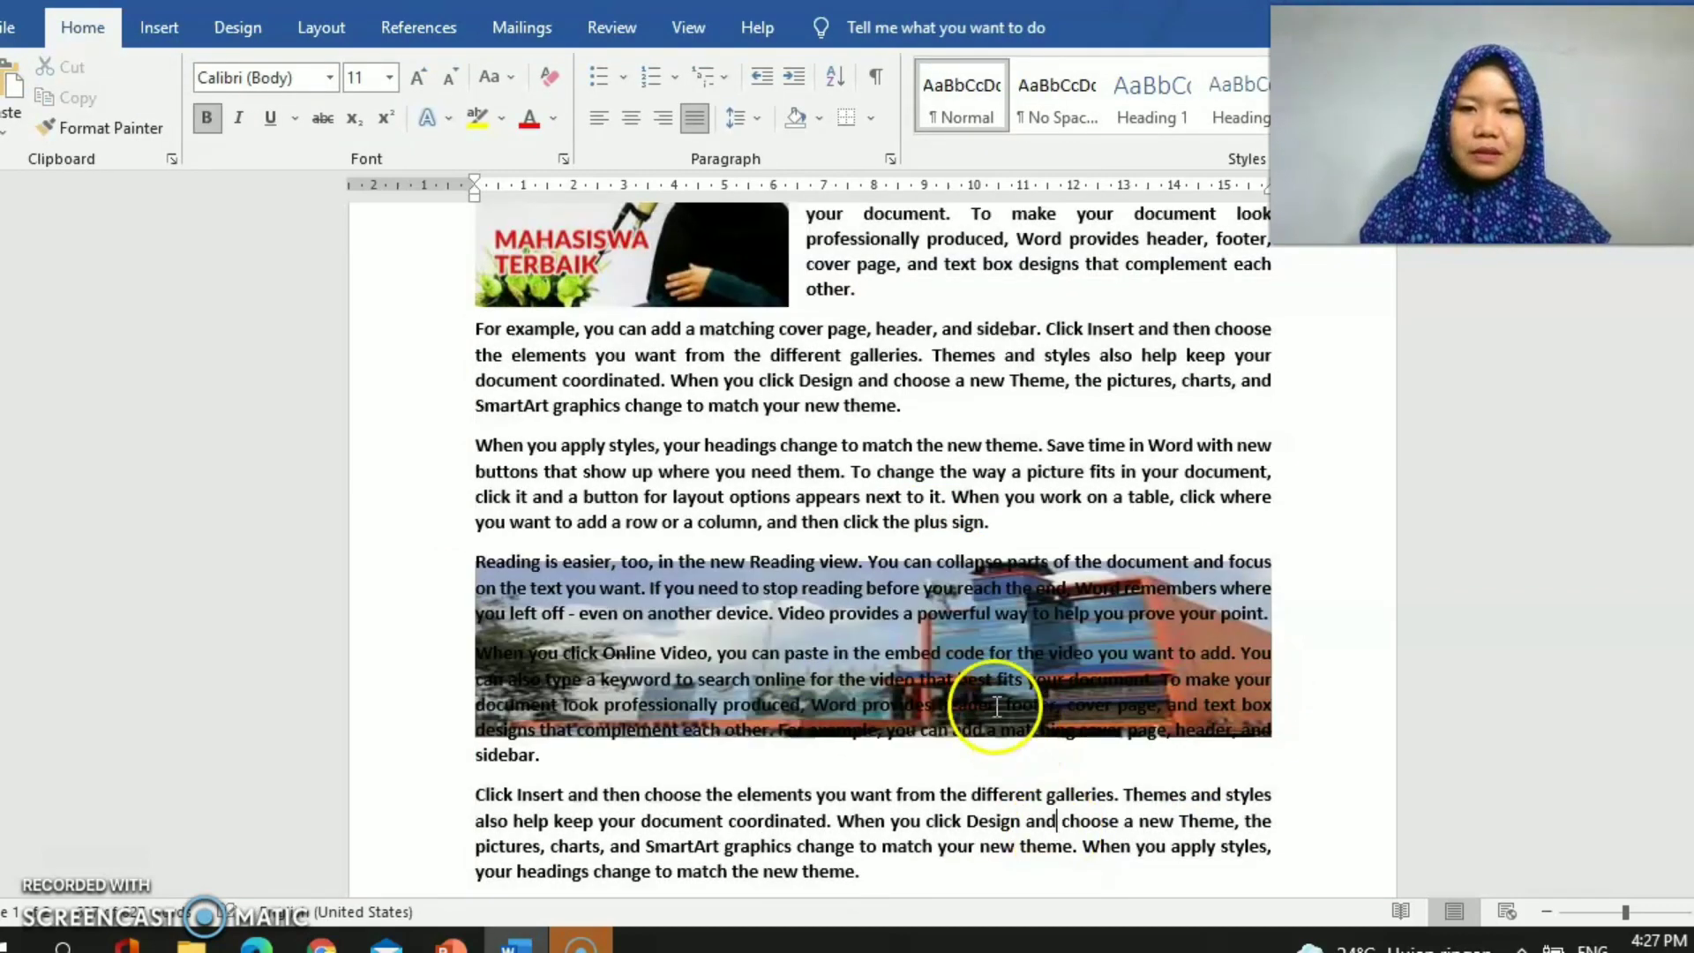
- Insert the picture "WDO02160" from this device into the first line of the paragraph beginning "Click Insert and then choose"
{"action": "scroll", "coordinate": [948, 704], "scroll_direction": "down", "scroll_amount": 1}
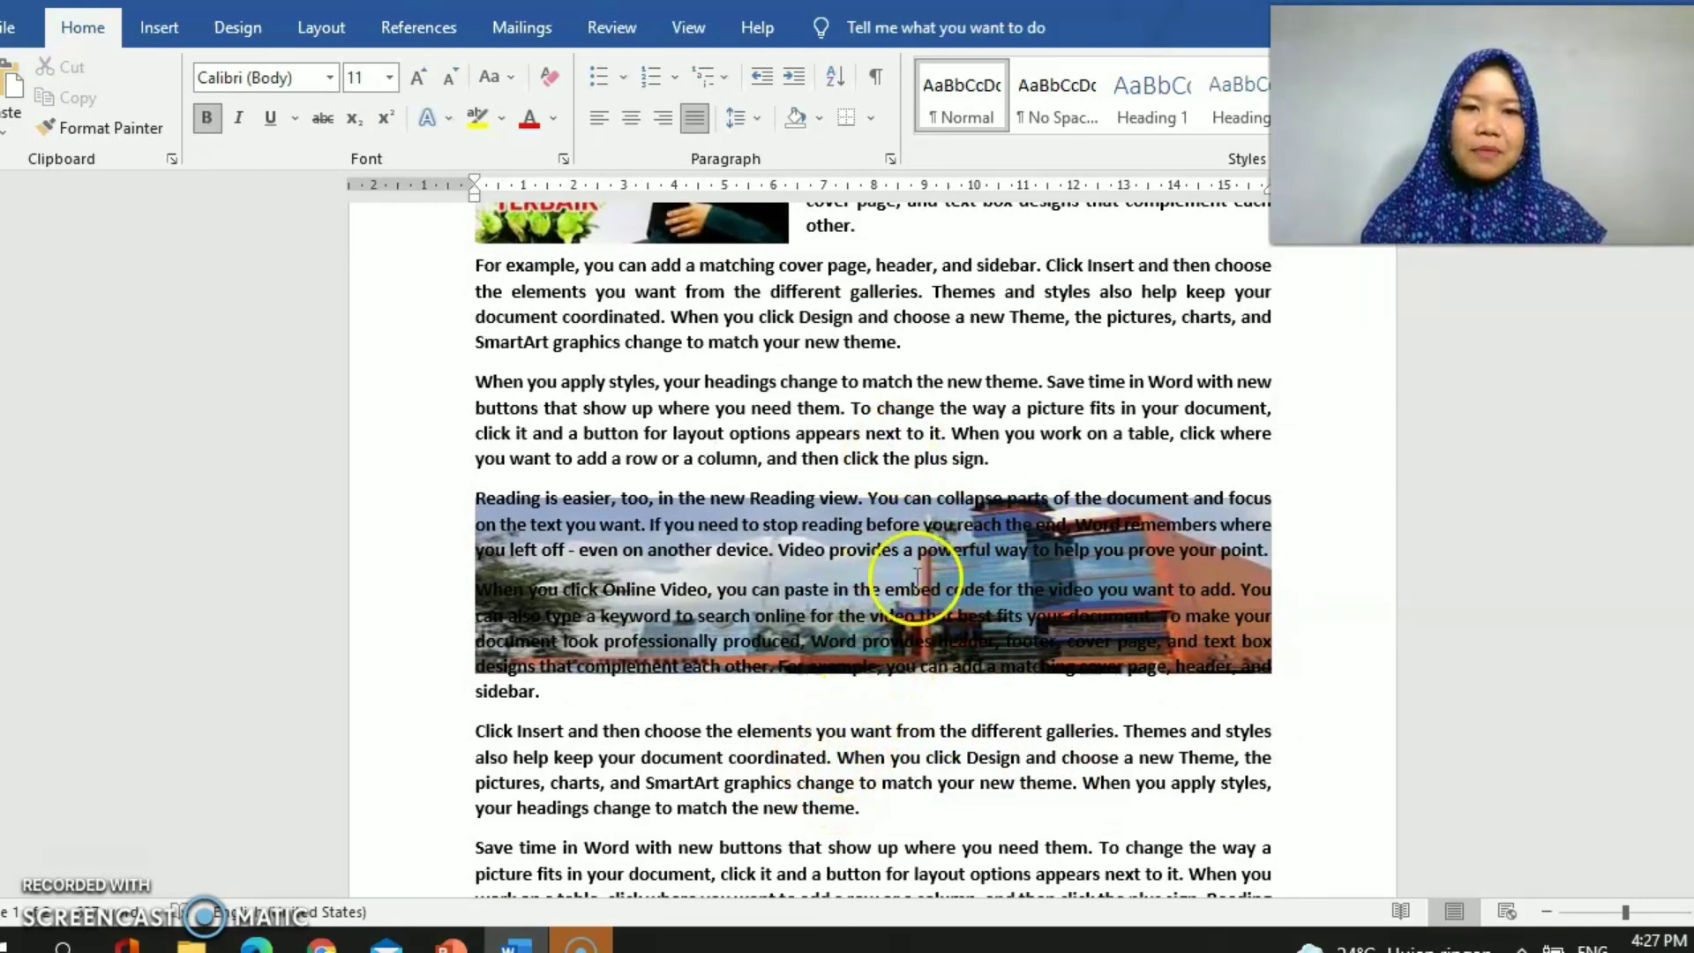
{"action": "scroll", "coordinate": [838, 745], "scroll_direction": "down", "scroll_amount": 3}
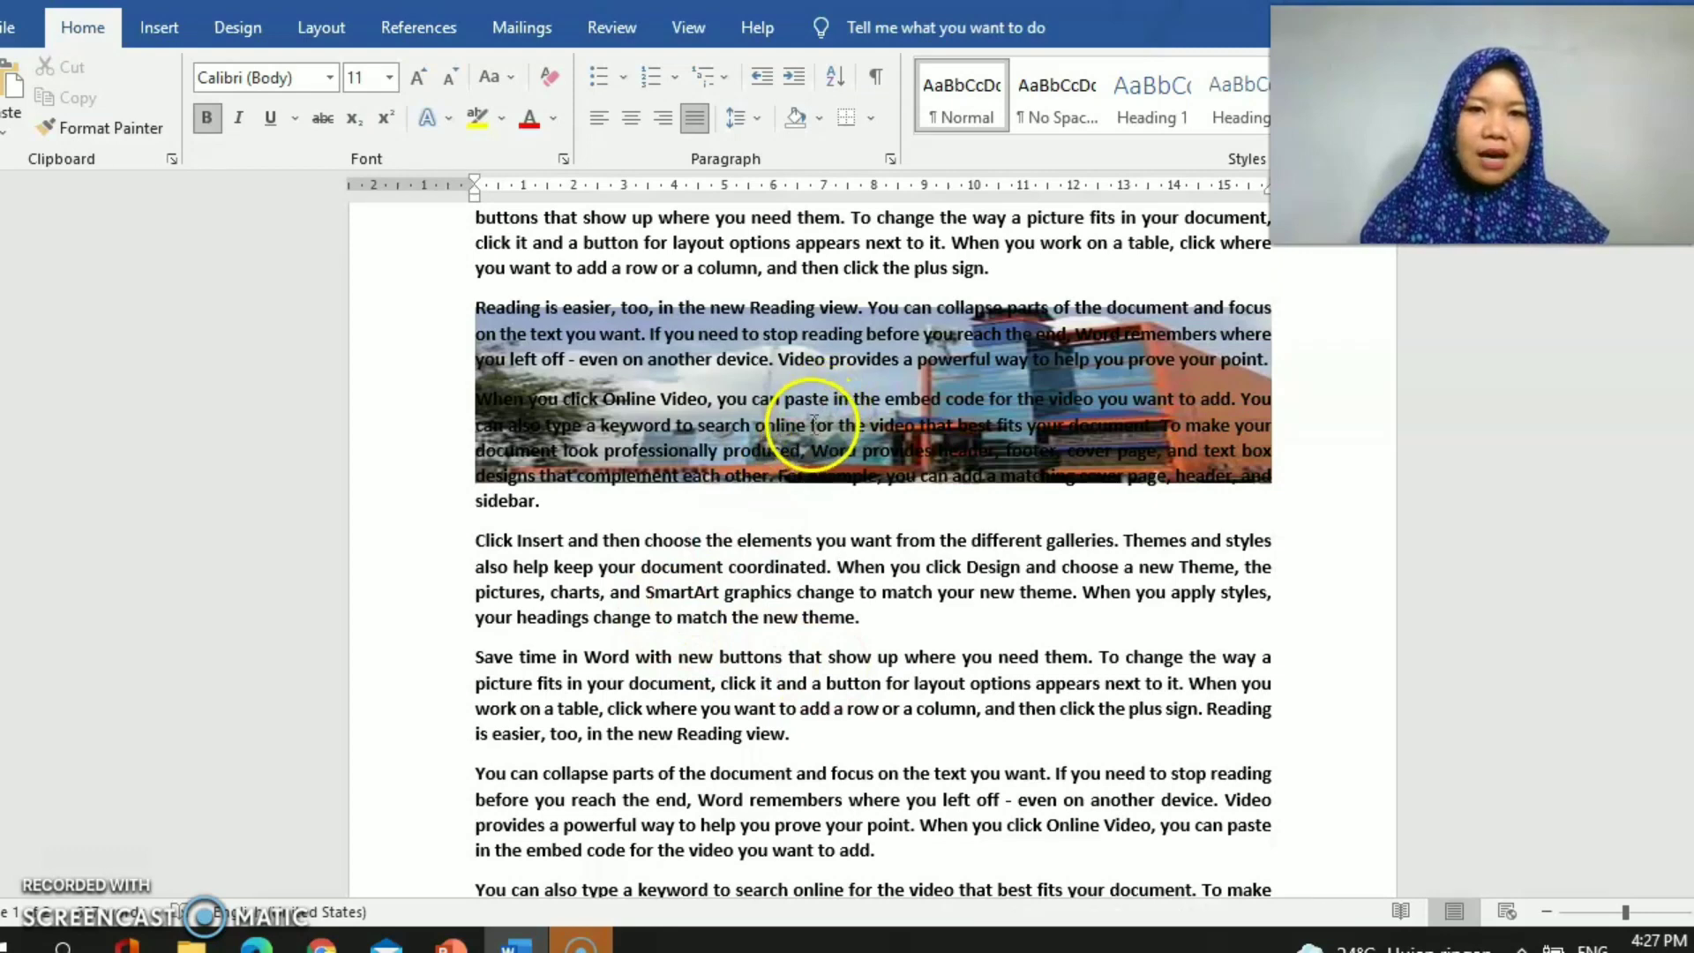
{"action": "left_click", "coordinate": [177, 26]}
{"action": "left_click", "coordinate": [236, 124]}
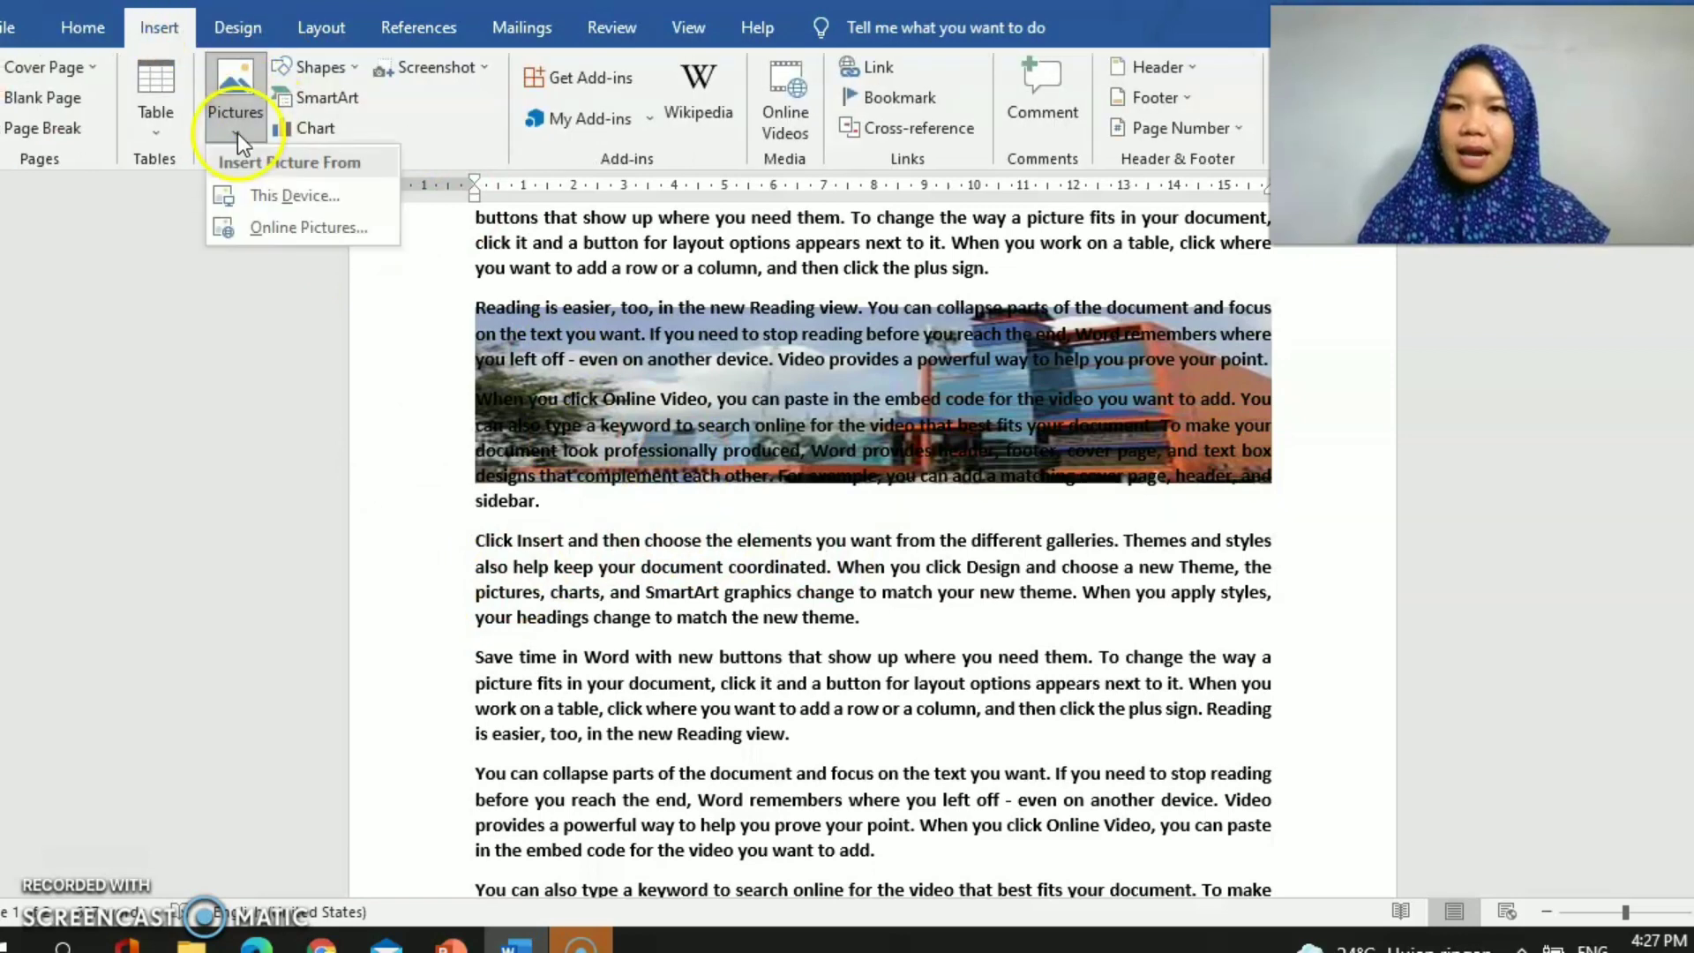
{"action": "left_click", "coordinate": [269, 200]}
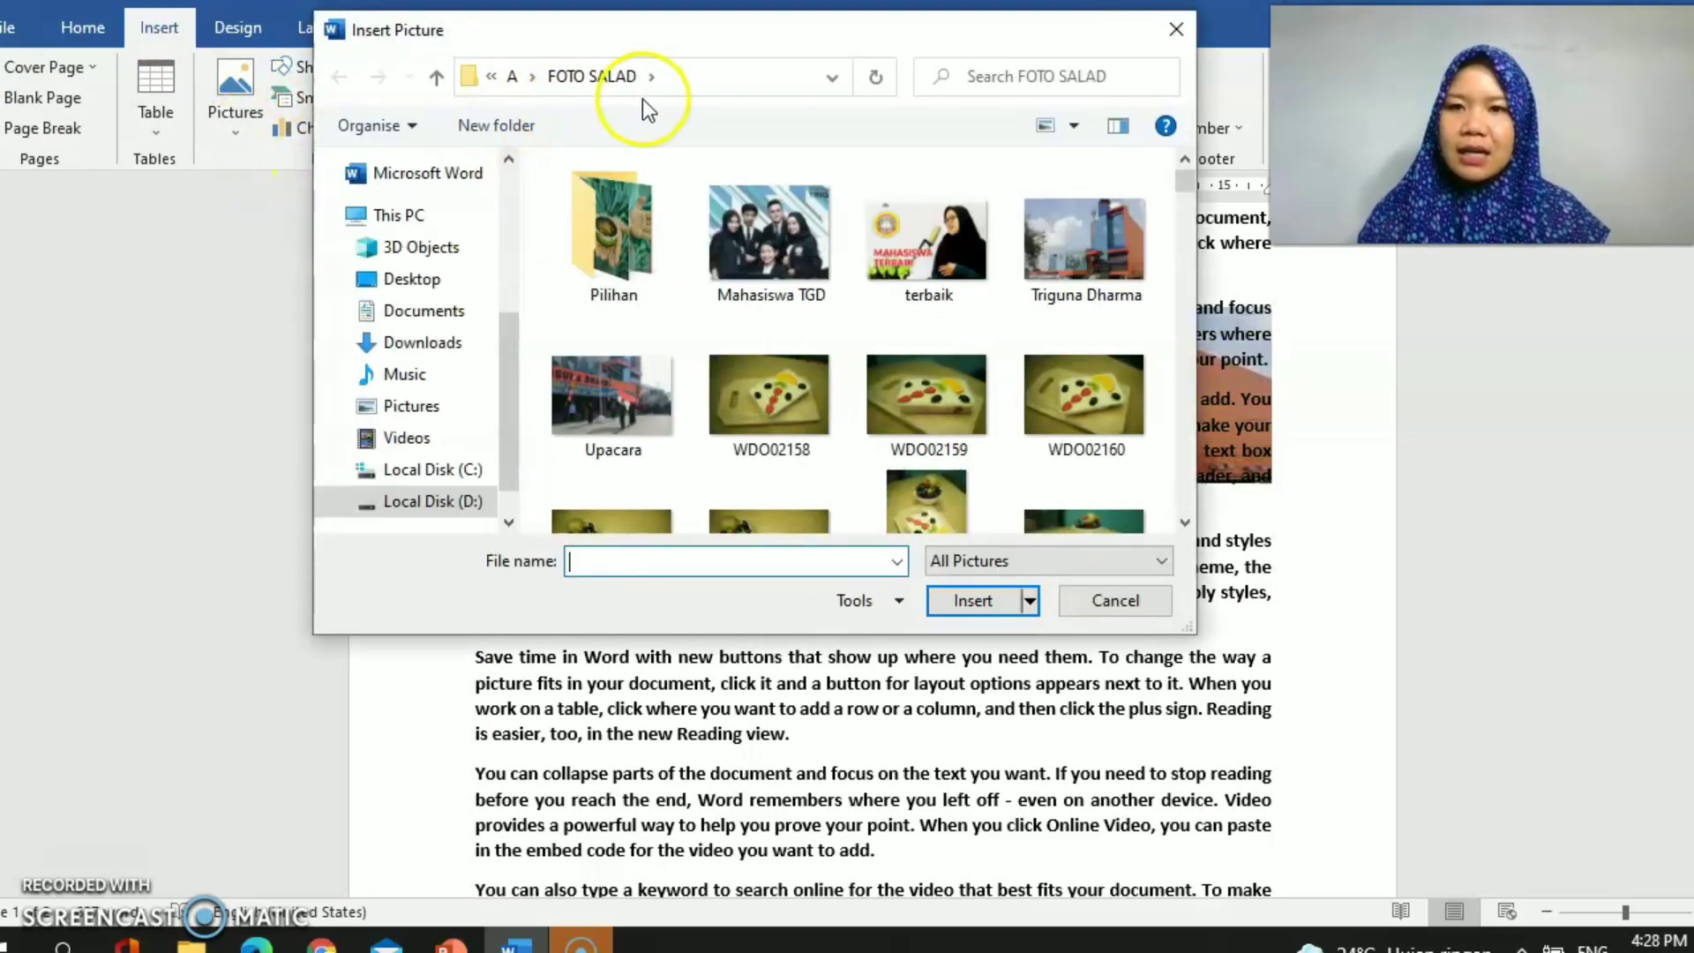
{"action": "left_click", "coordinate": [1084, 394]}
{"action": "left_click", "coordinate": [995, 607]}
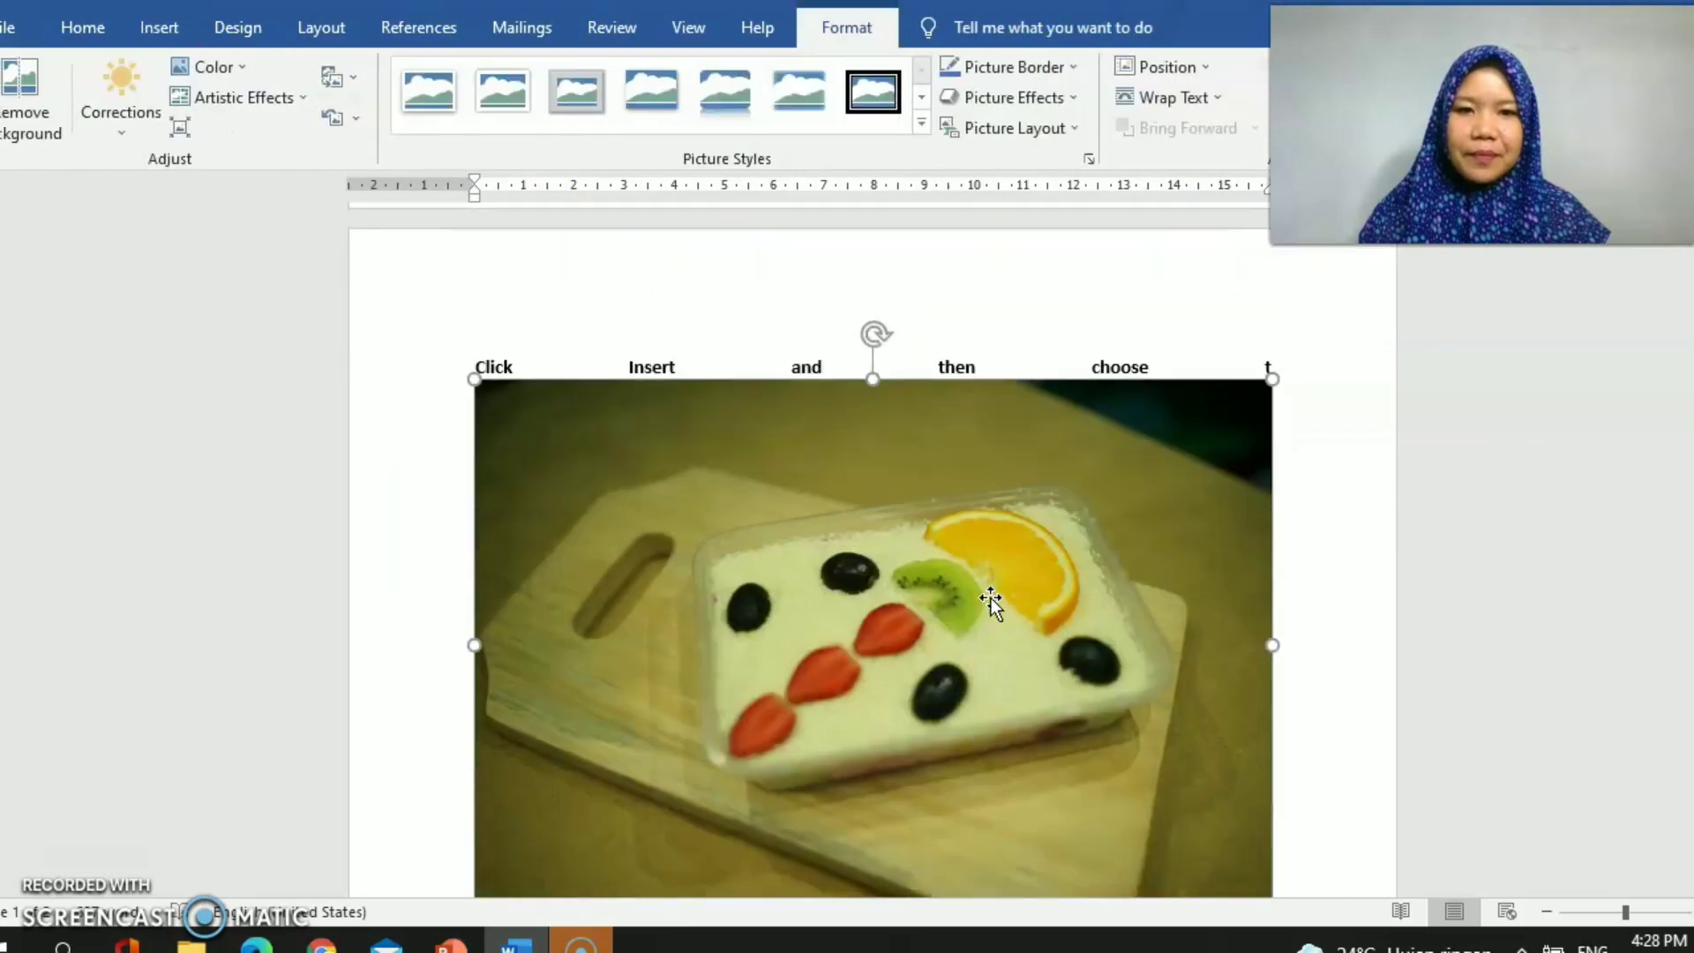
- Correct the dessert picture to Brightness: 0% (Normal) Contrast: +40%
{"action": "scroll", "coordinate": [1006, 539], "scroll_direction": "down", "scroll_amount": 2}
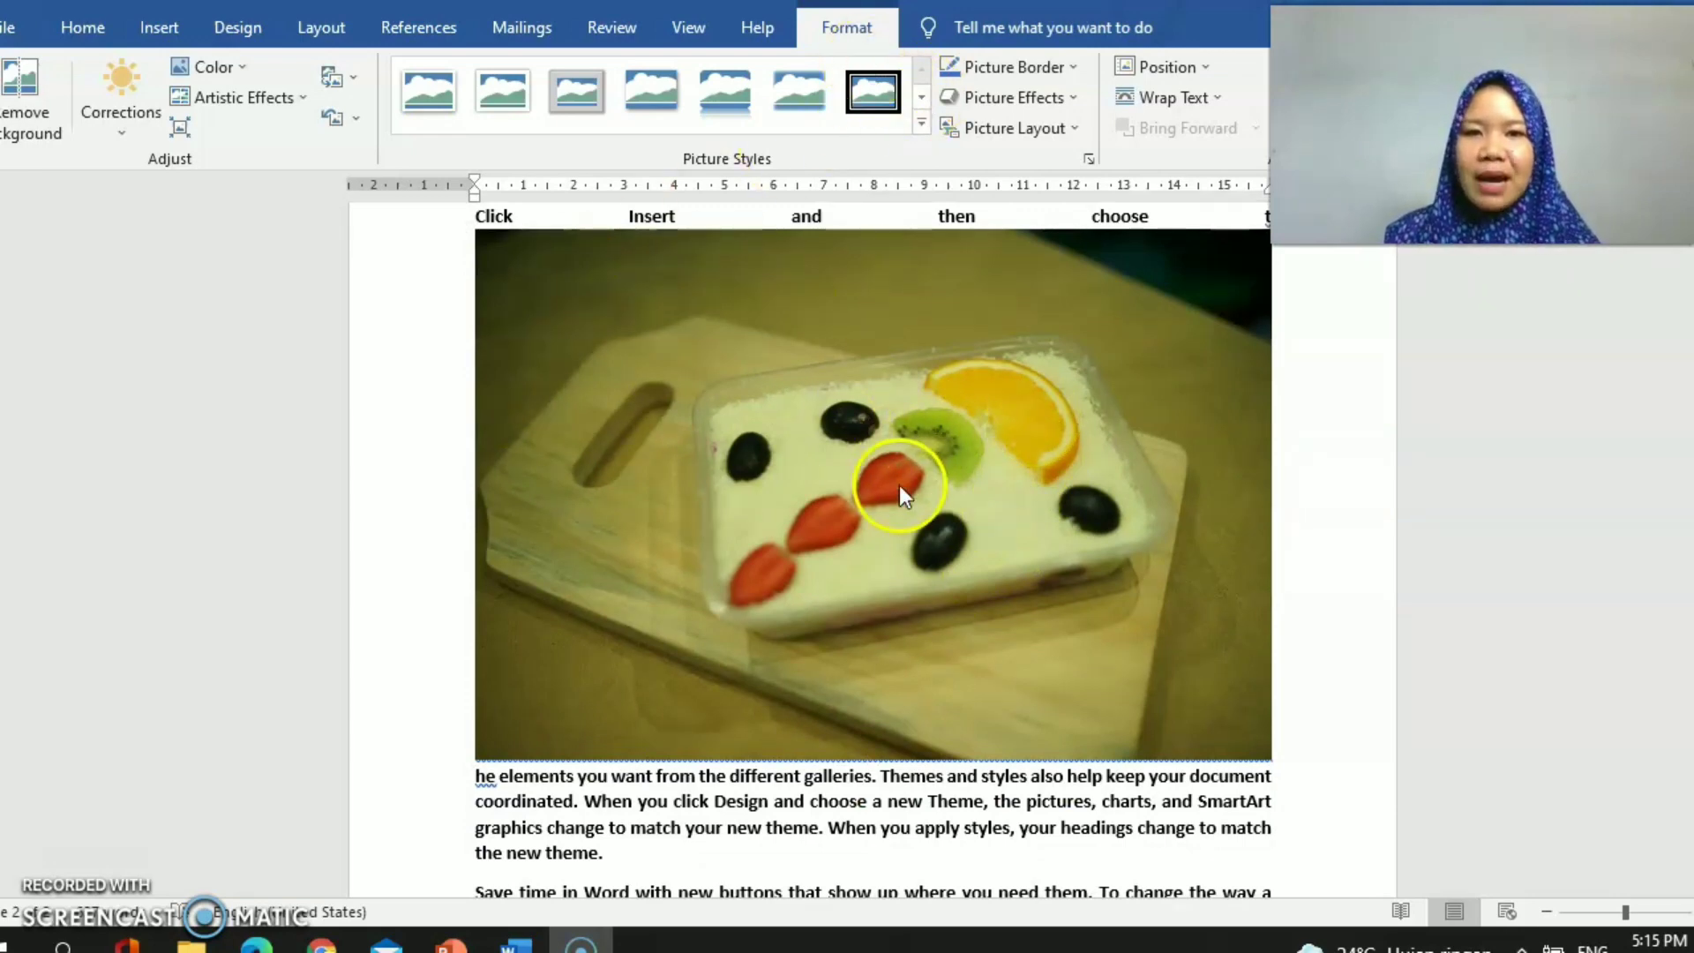
{"action": "left_click", "coordinate": [944, 322]}
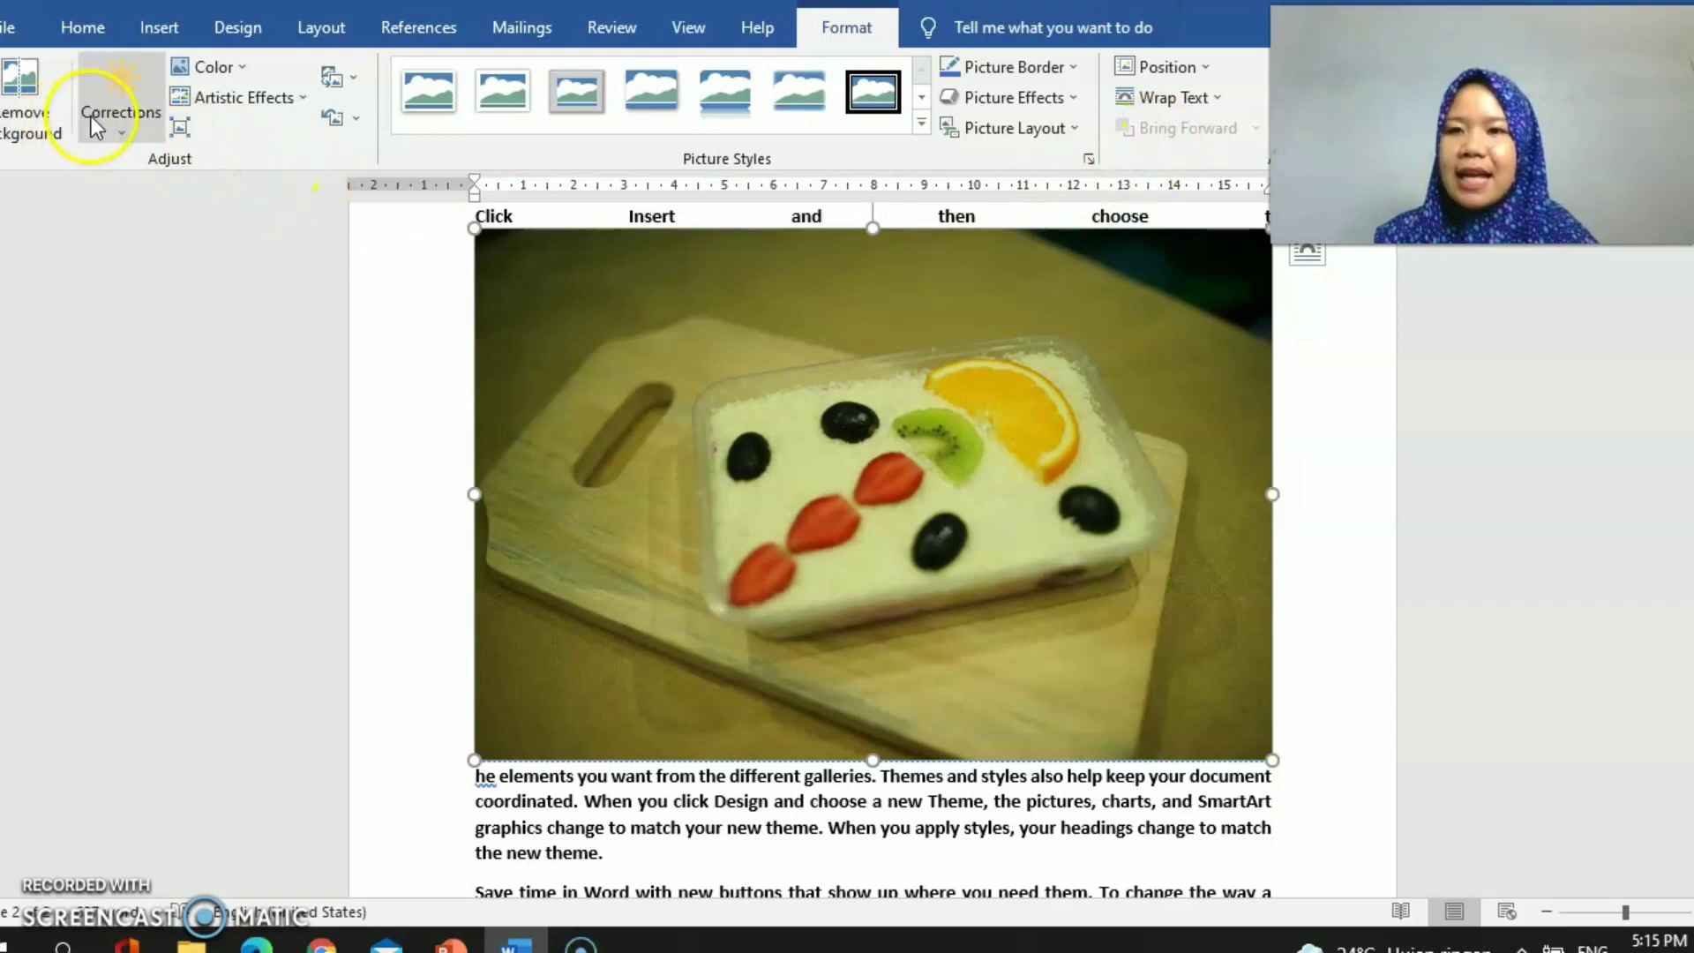
{"action": "left_click", "coordinate": [113, 120]}
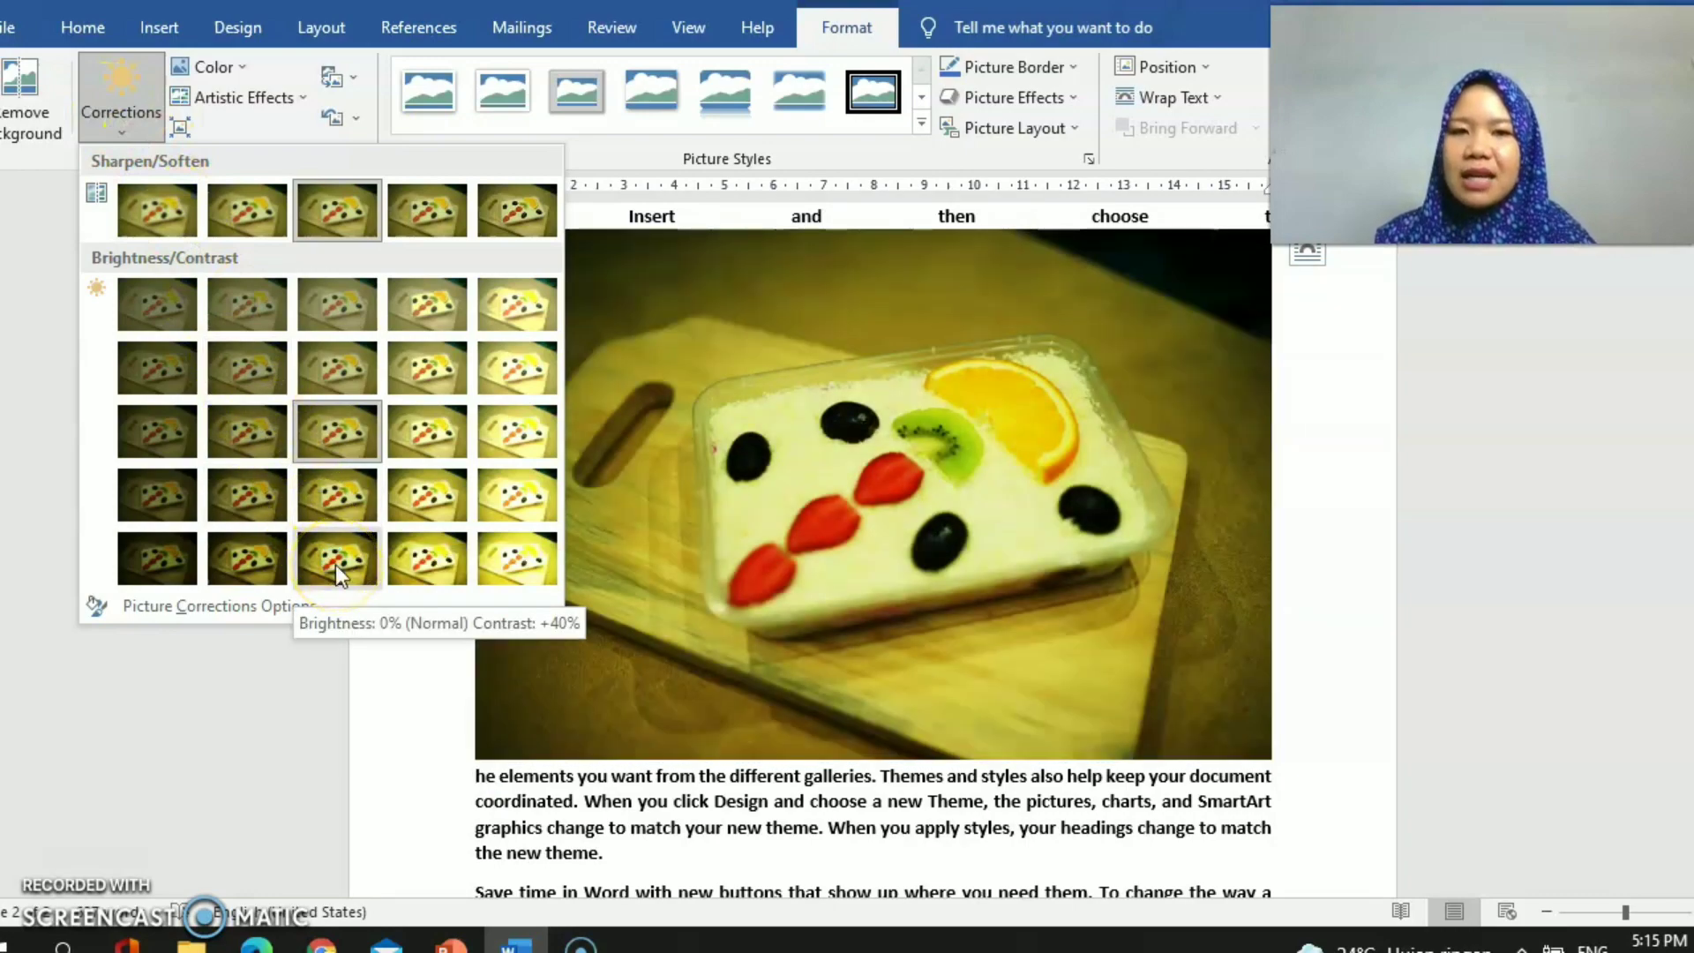
{"action": "left_click", "coordinate": [366, 574]}
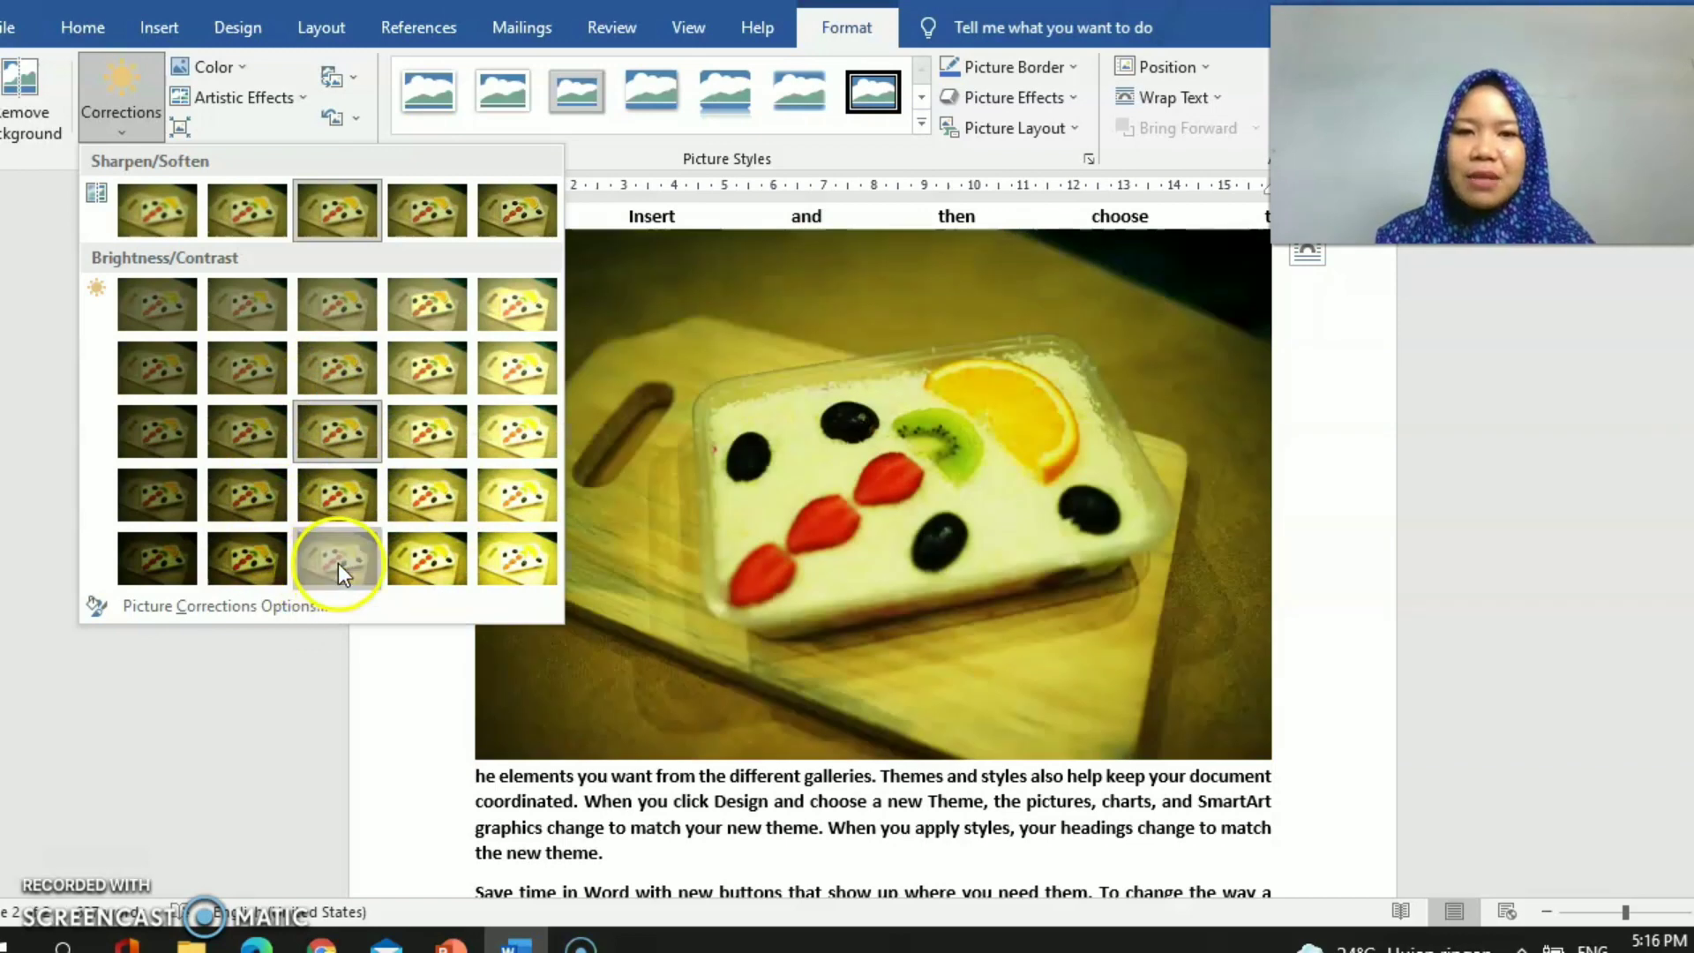
{"action": "left_click", "coordinate": [337, 563]}
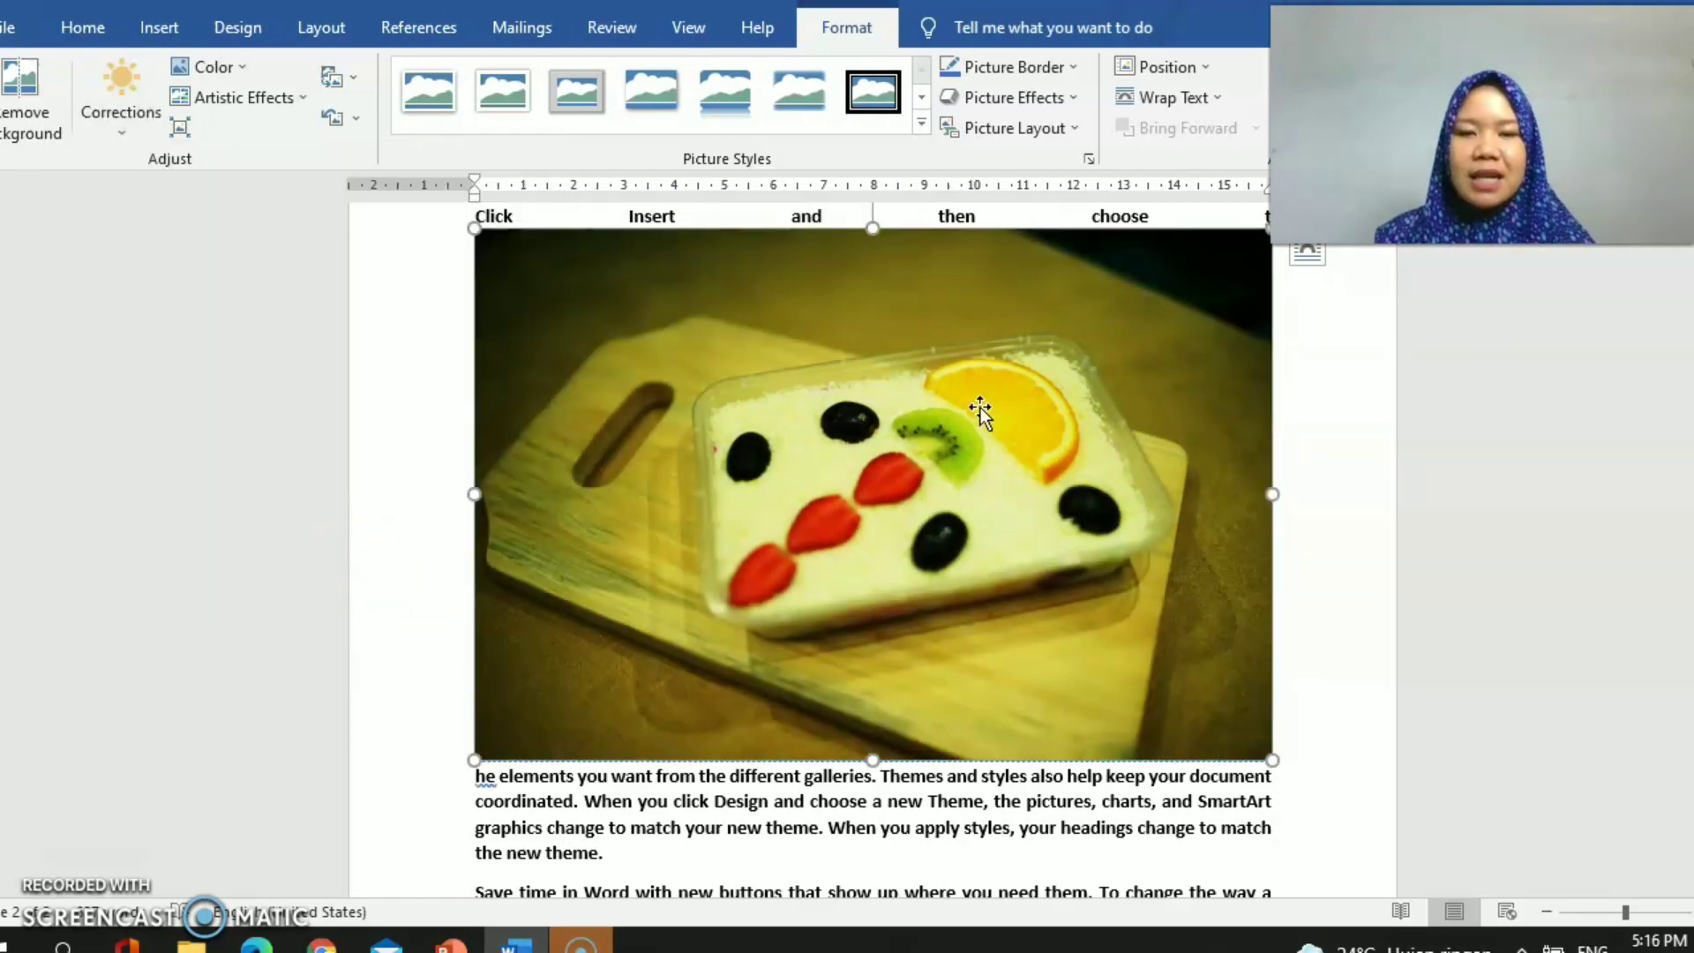
- Shrink the dessert picture to a small size and set its text wrapping to Tight
{"action": "left_click_drag", "start_coordinate": [1019, 733], "coordinate": [1227, 644]}
{"action": "left_click_drag", "start_coordinate": [1270, 756], "coordinate": [892, 462]}
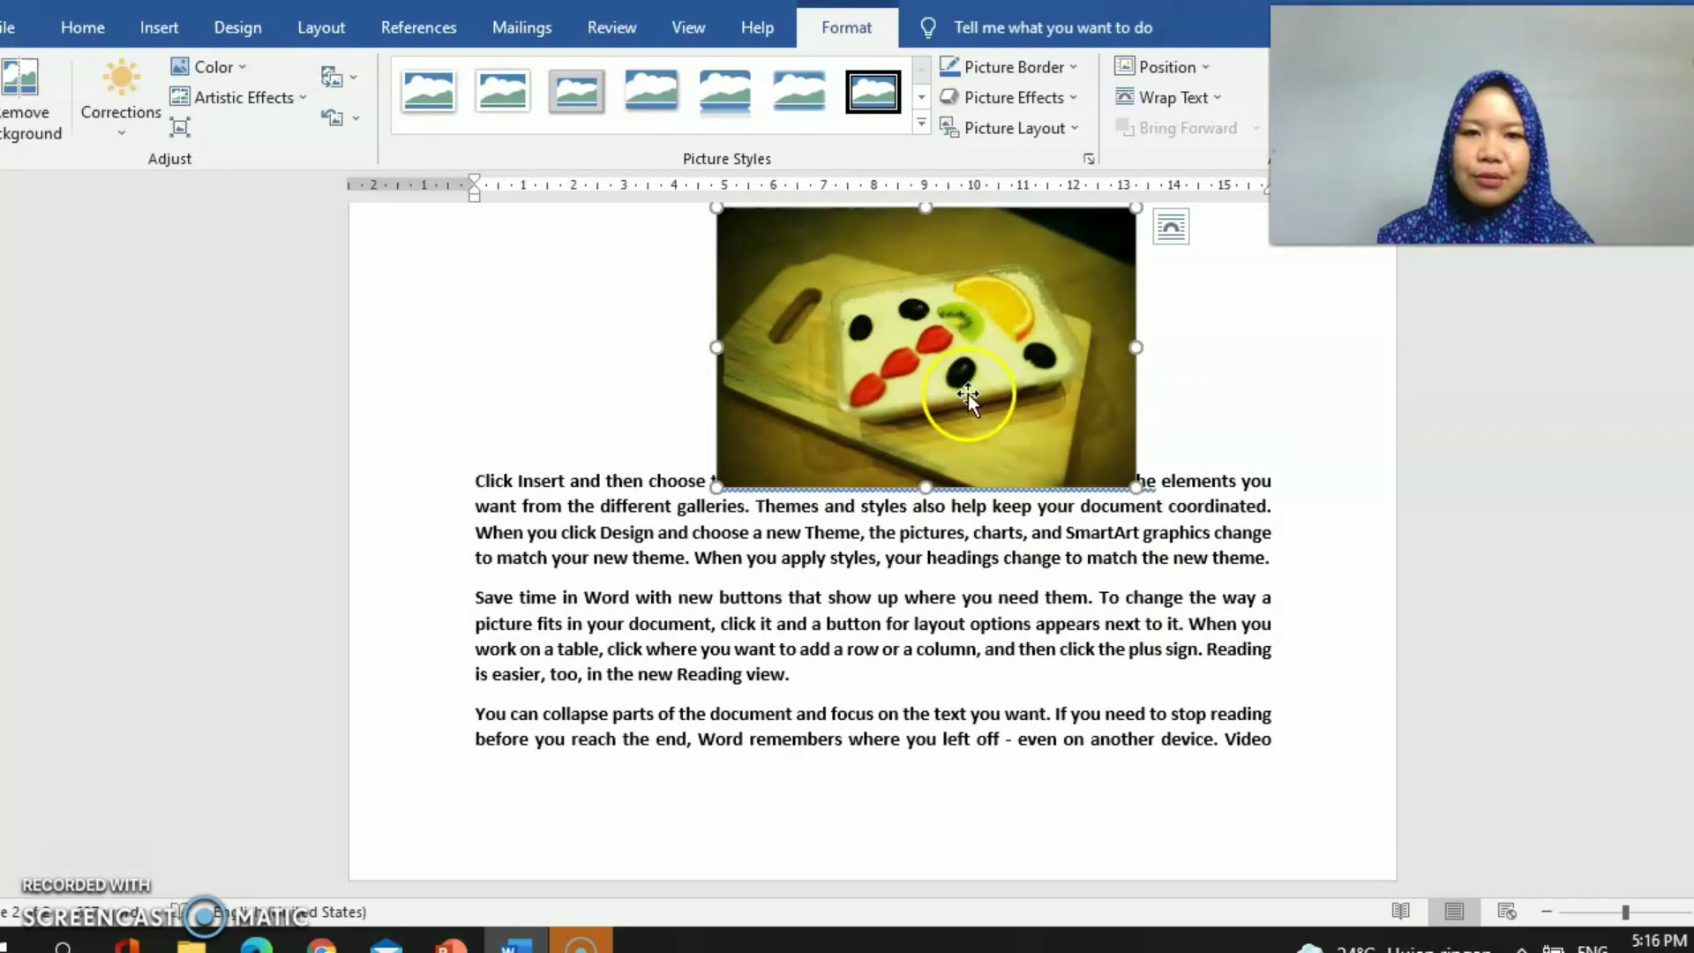
{"action": "left_click", "coordinate": [1163, 103]}
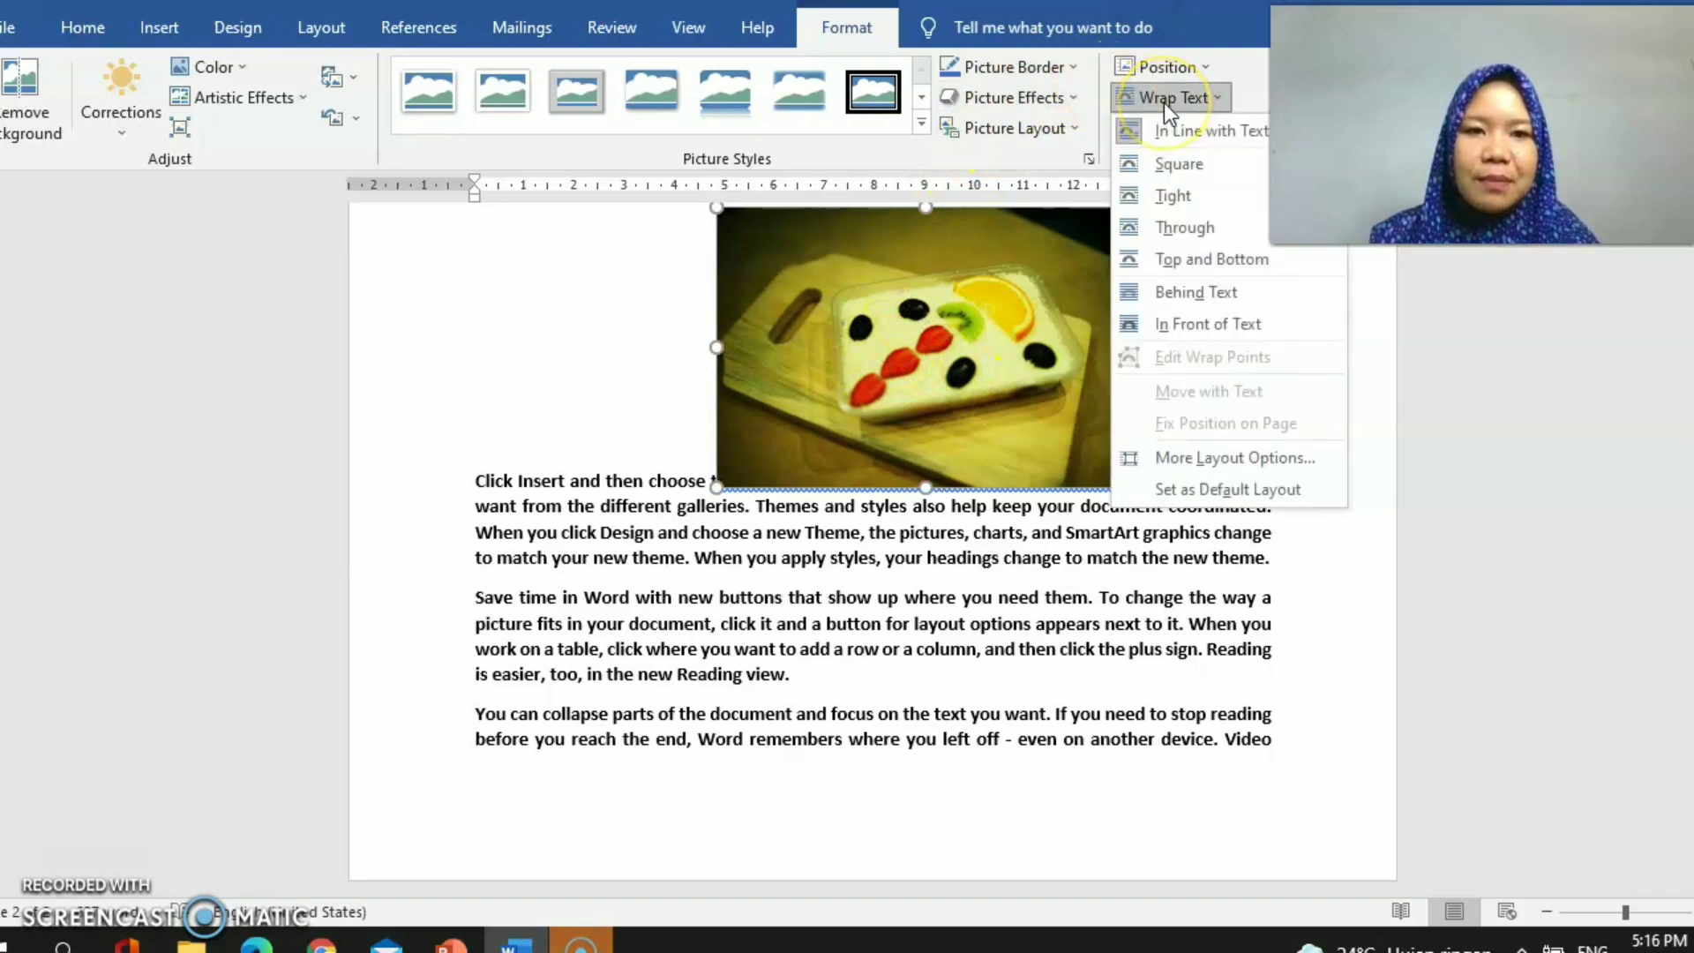
{"action": "left_click", "coordinate": [1175, 201]}
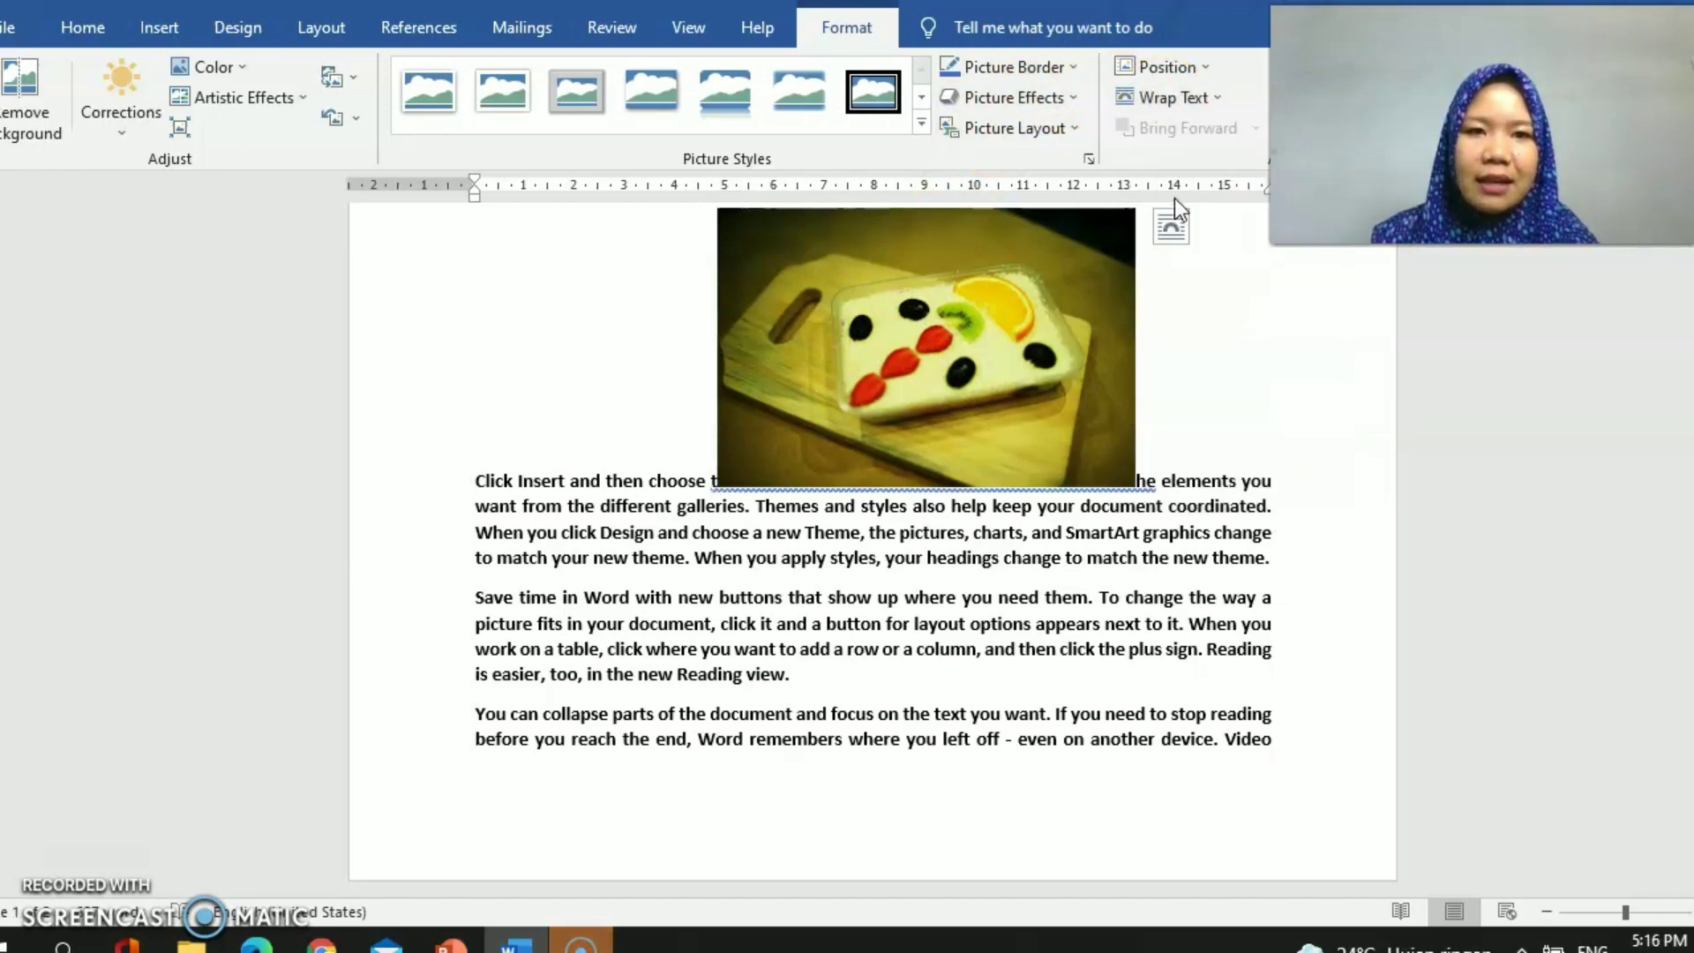
{"action": "left_click", "coordinate": [1072, 335]}
{"action": "left_click_drag", "start_coordinate": [1007, 375], "coordinate": [1004, 388]}
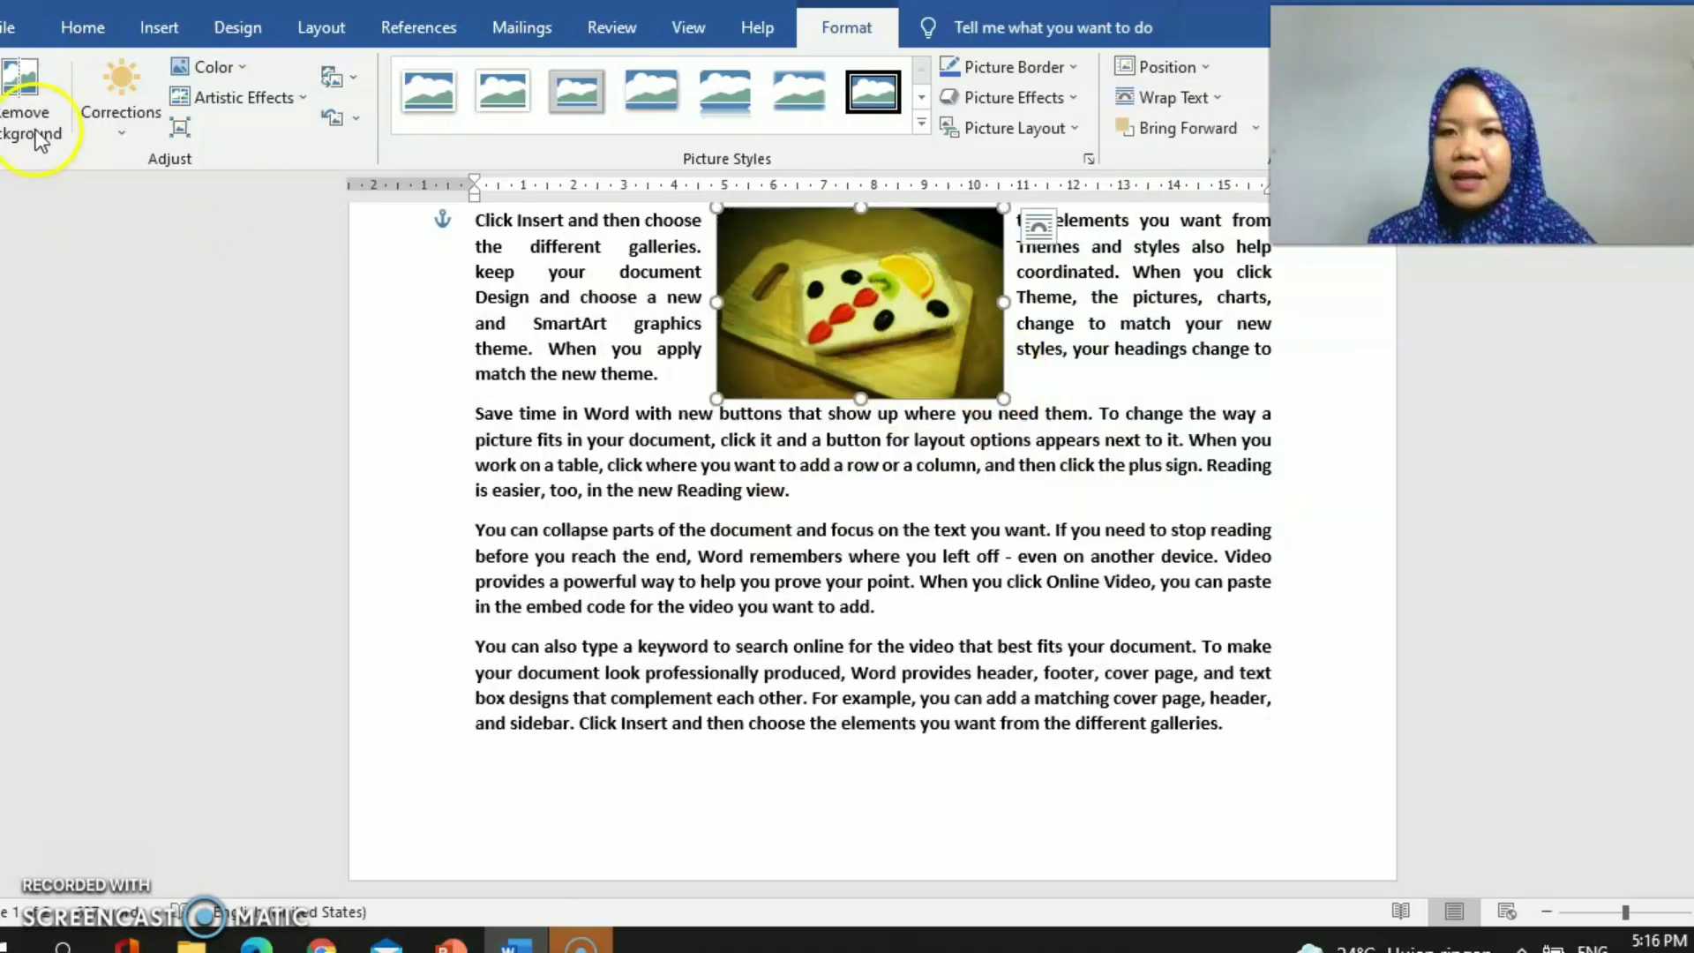
- Enlarge the tightly wrapped dessert picture and place it centrally across the paragraphs beginning "Save time in Word" and "You can collapse"
{"action": "left_click_drag", "start_coordinate": [1003, 404], "coordinate": [1059, 461]}
{"action": "left_click_drag", "start_coordinate": [951, 380], "coordinate": [923, 442]}
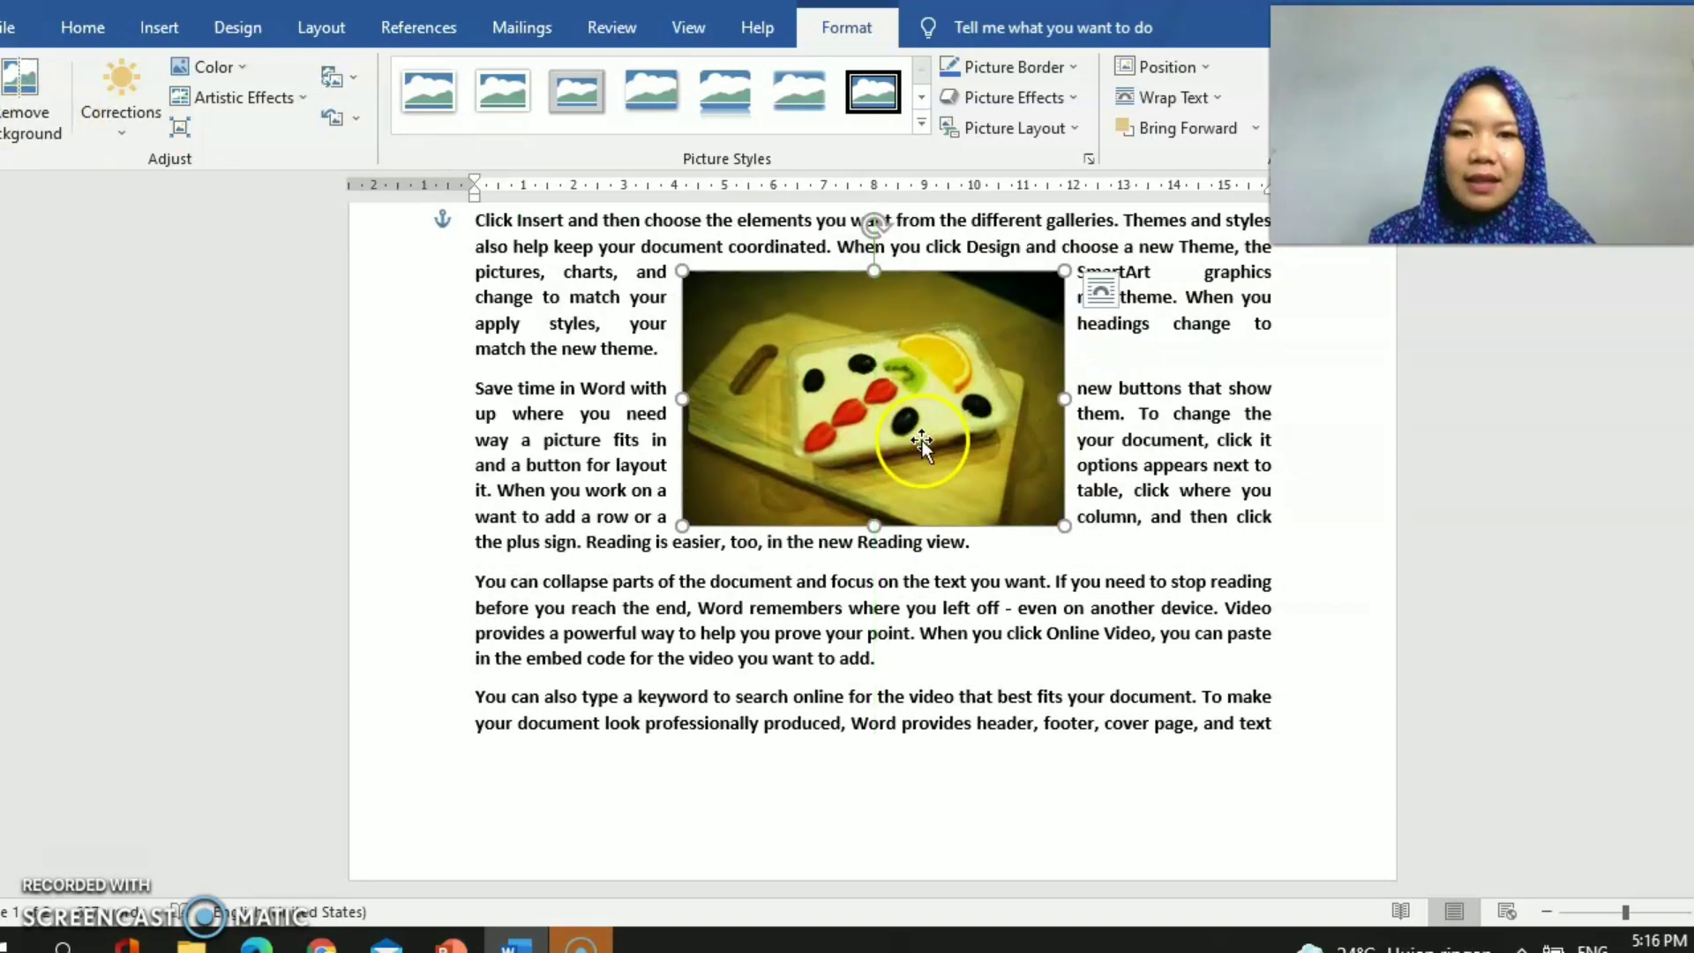
{"action": "left_click", "coordinate": [1172, 97]}
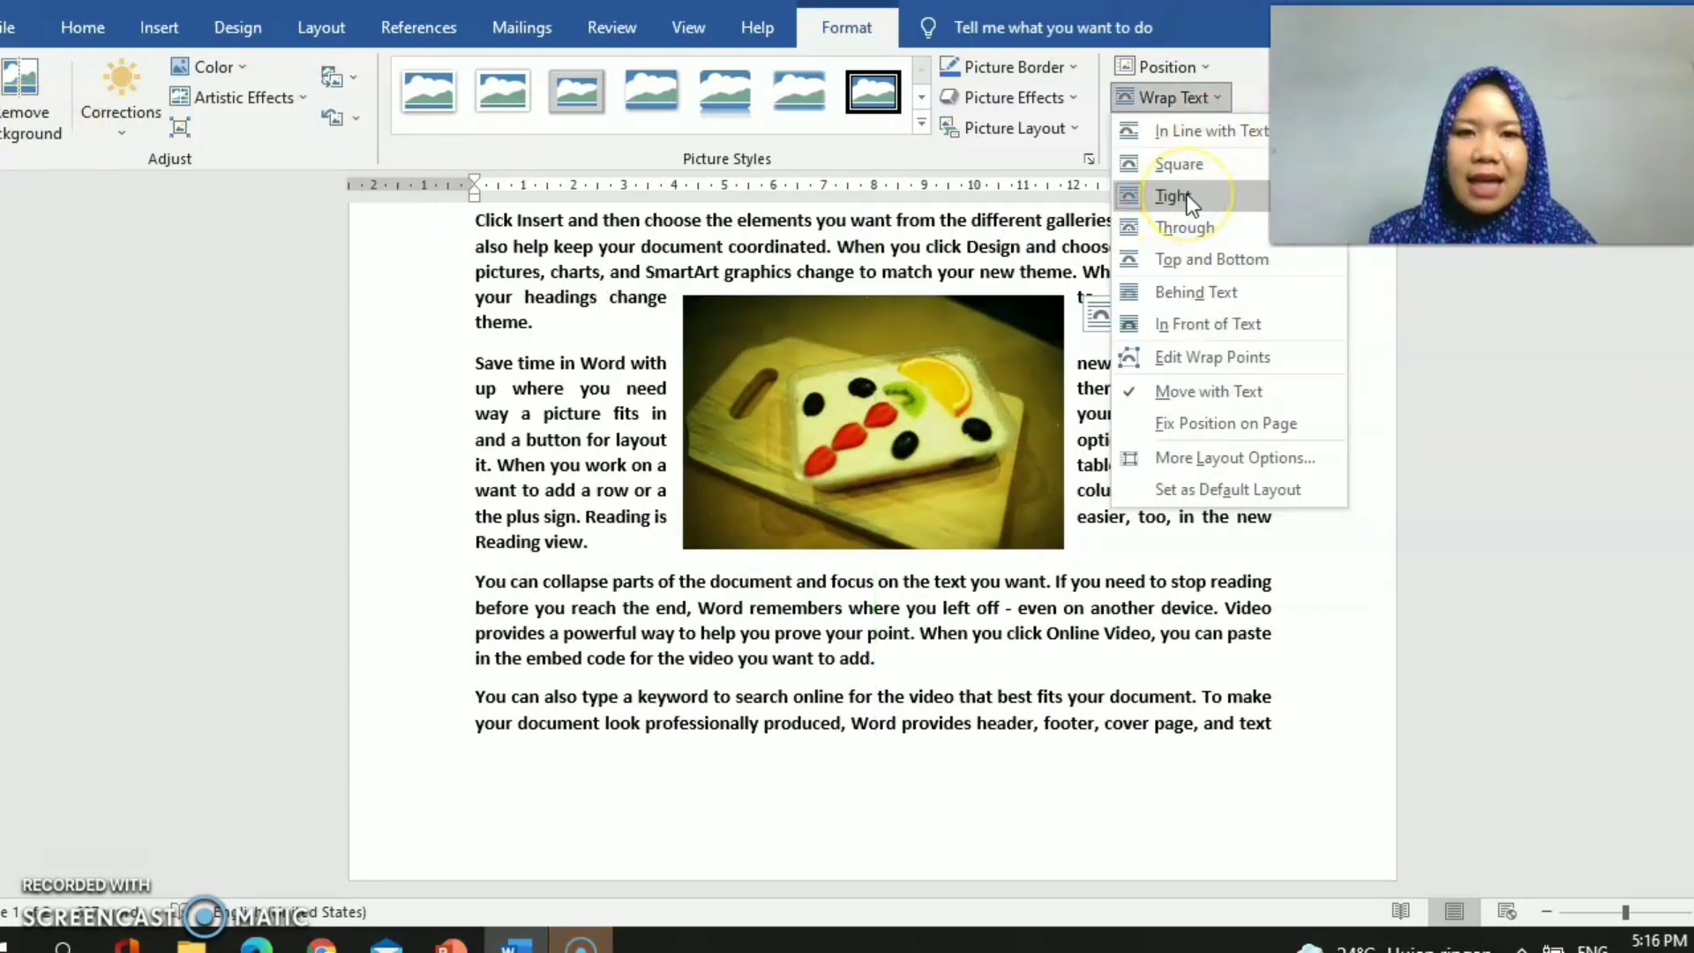
{"action": "left_click", "coordinate": [991, 269]}
{"action": "left_click_drag", "start_coordinate": [1065, 550], "coordinate": [1105, 607]}
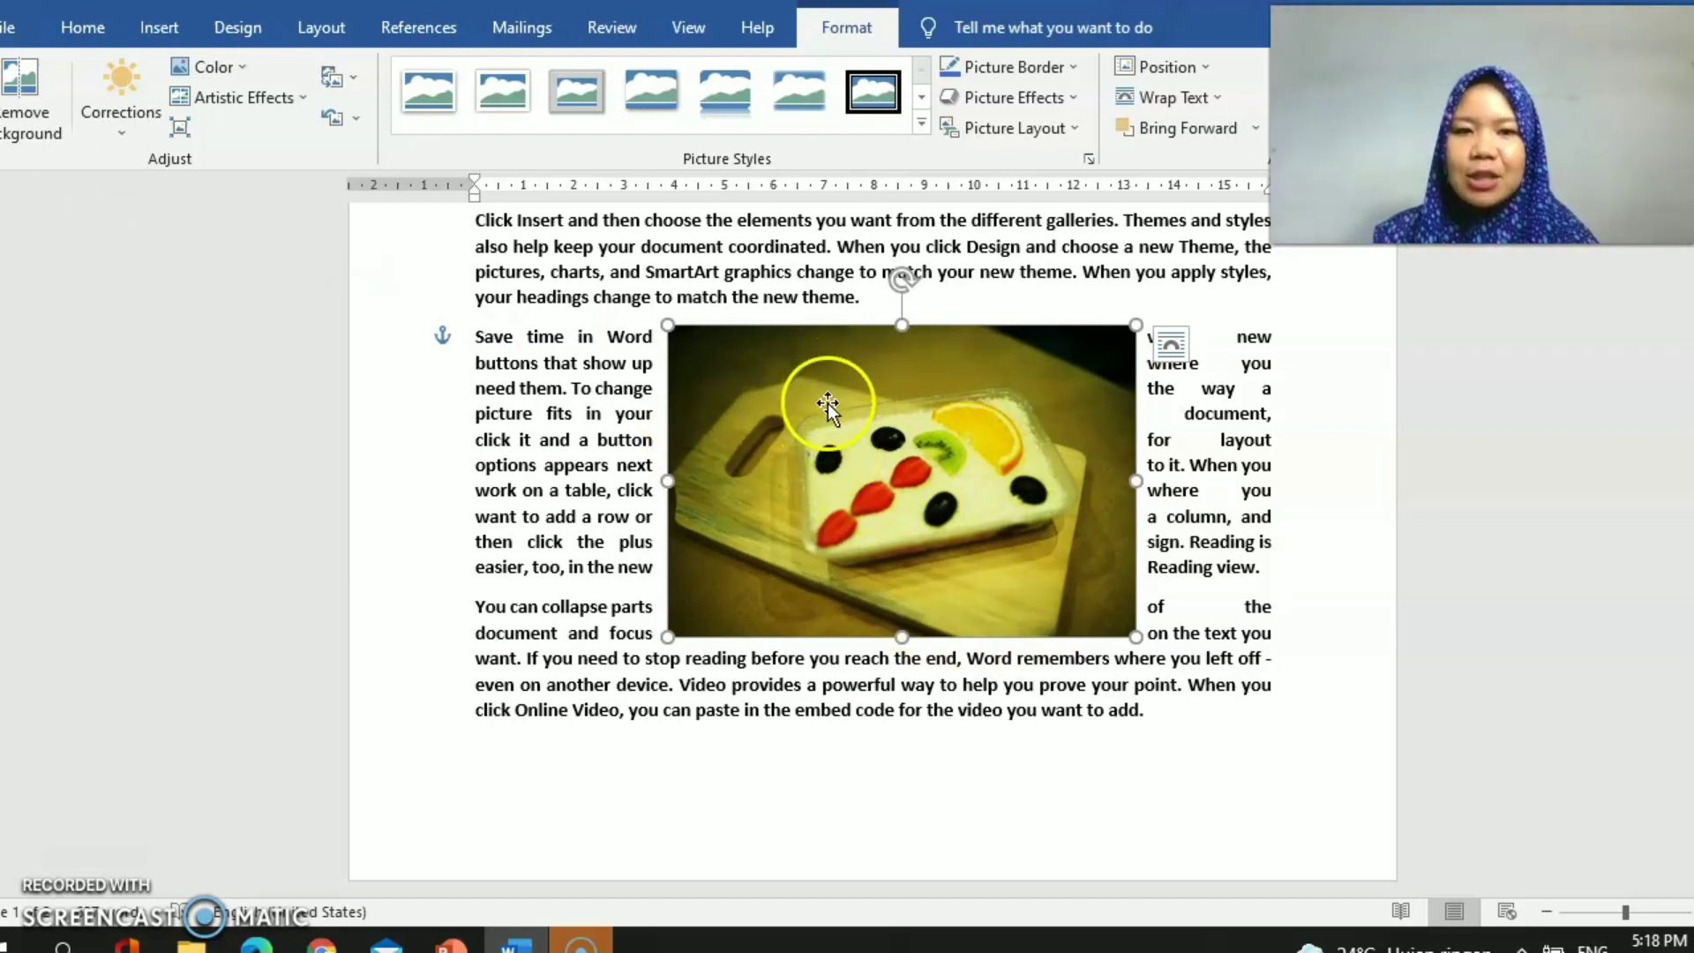
- Remove the dessert picture's background, marking areas to remove along the dessert's left and lower-left edge, and keep the changes
{"action": "left_click", "coordinate": [31, 86]}
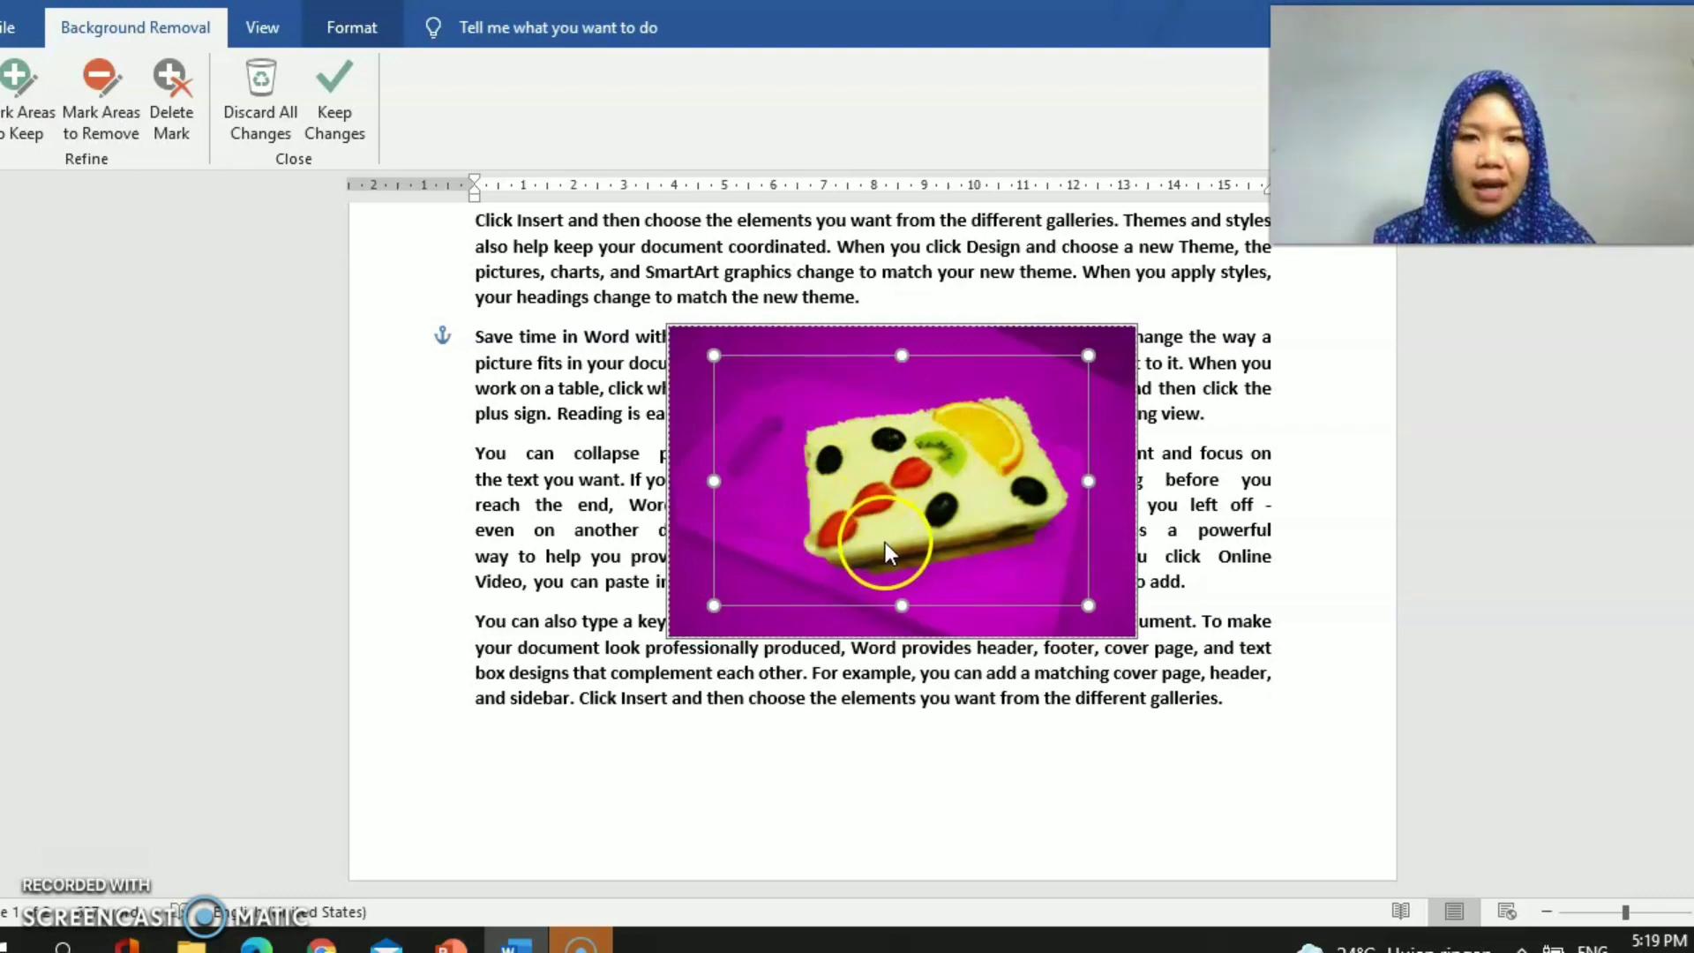
{"action": "left_click", "coordinate": [170, 98]}
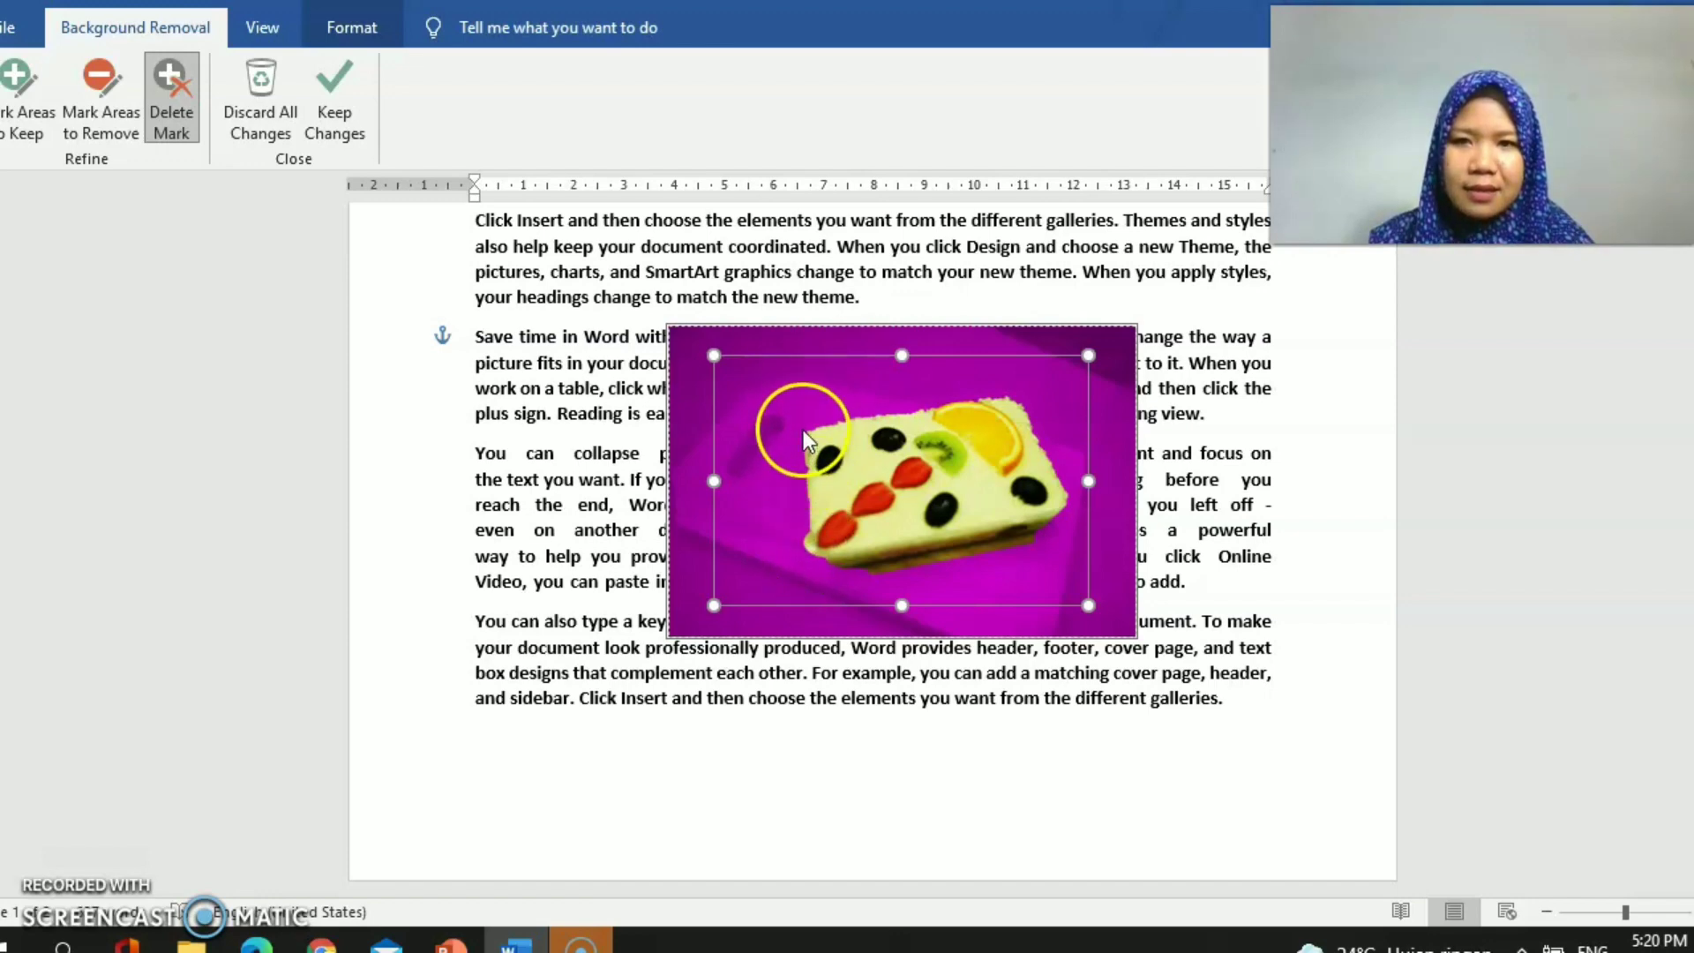
{"action": "mouse_move", "coordinate": [801, 431]}
{"action": "left_mouse_down"}
{"action": "mouse_move", "coordinate": [817, 560]}
{"action": "mouse_move", "coordinate": [845, 580]}
{"action": "left_mouse_up"}
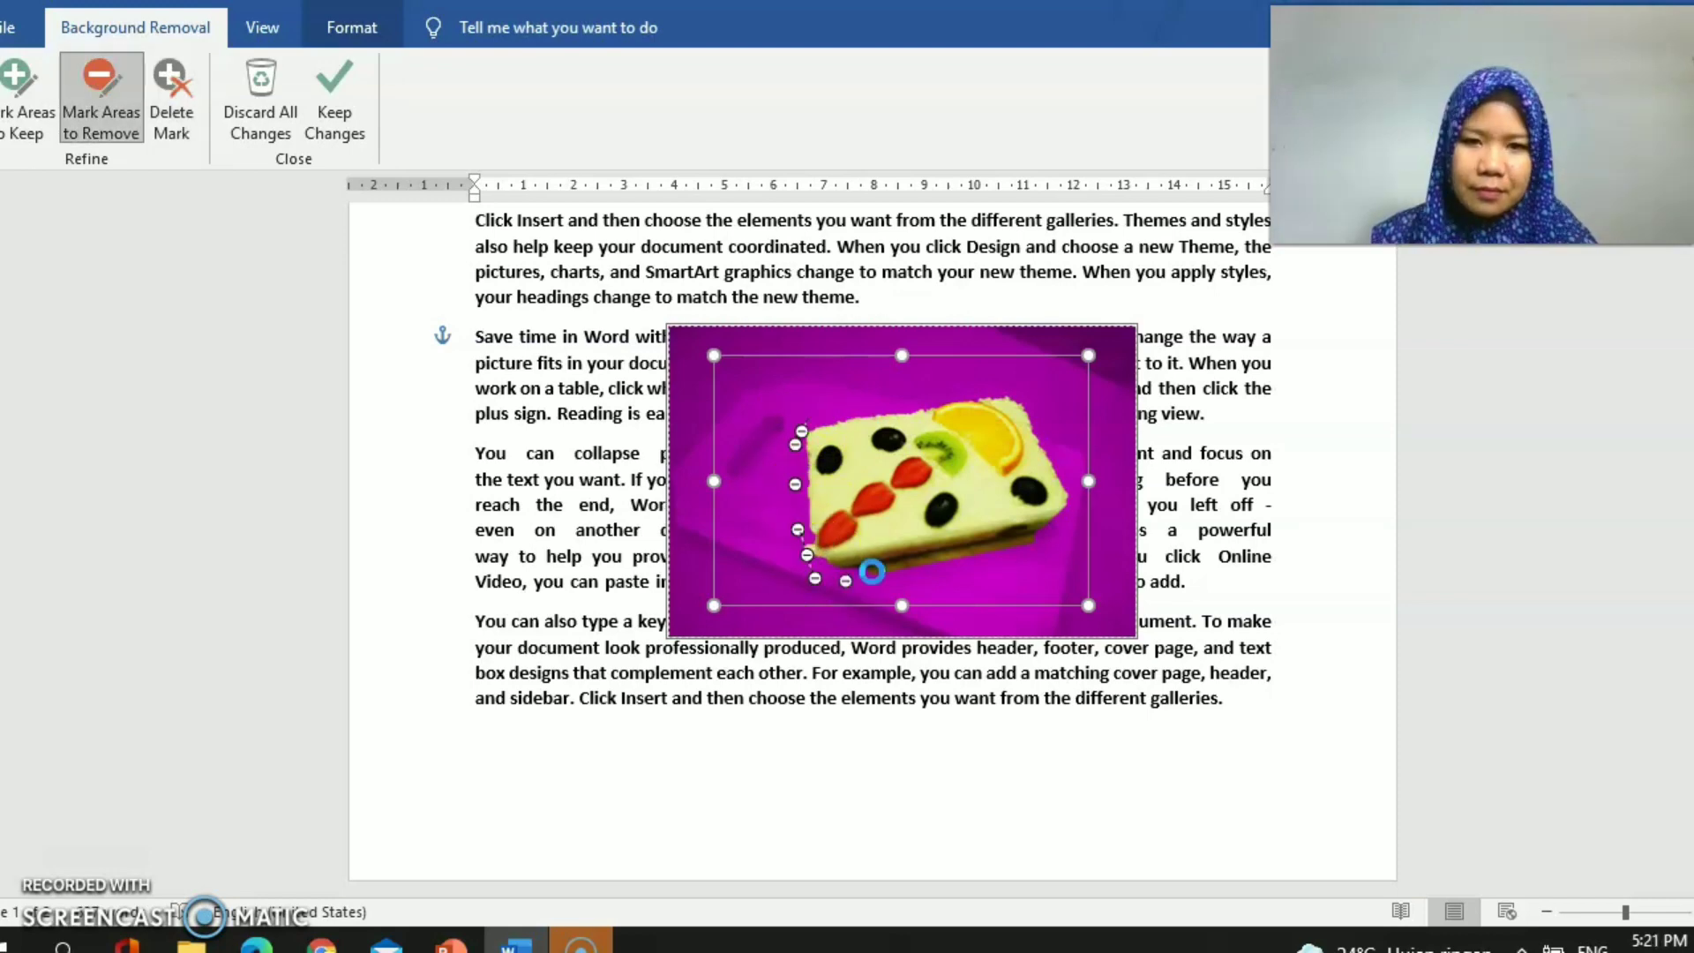
{"action": "left_click", "coordinate": [336, 94]}
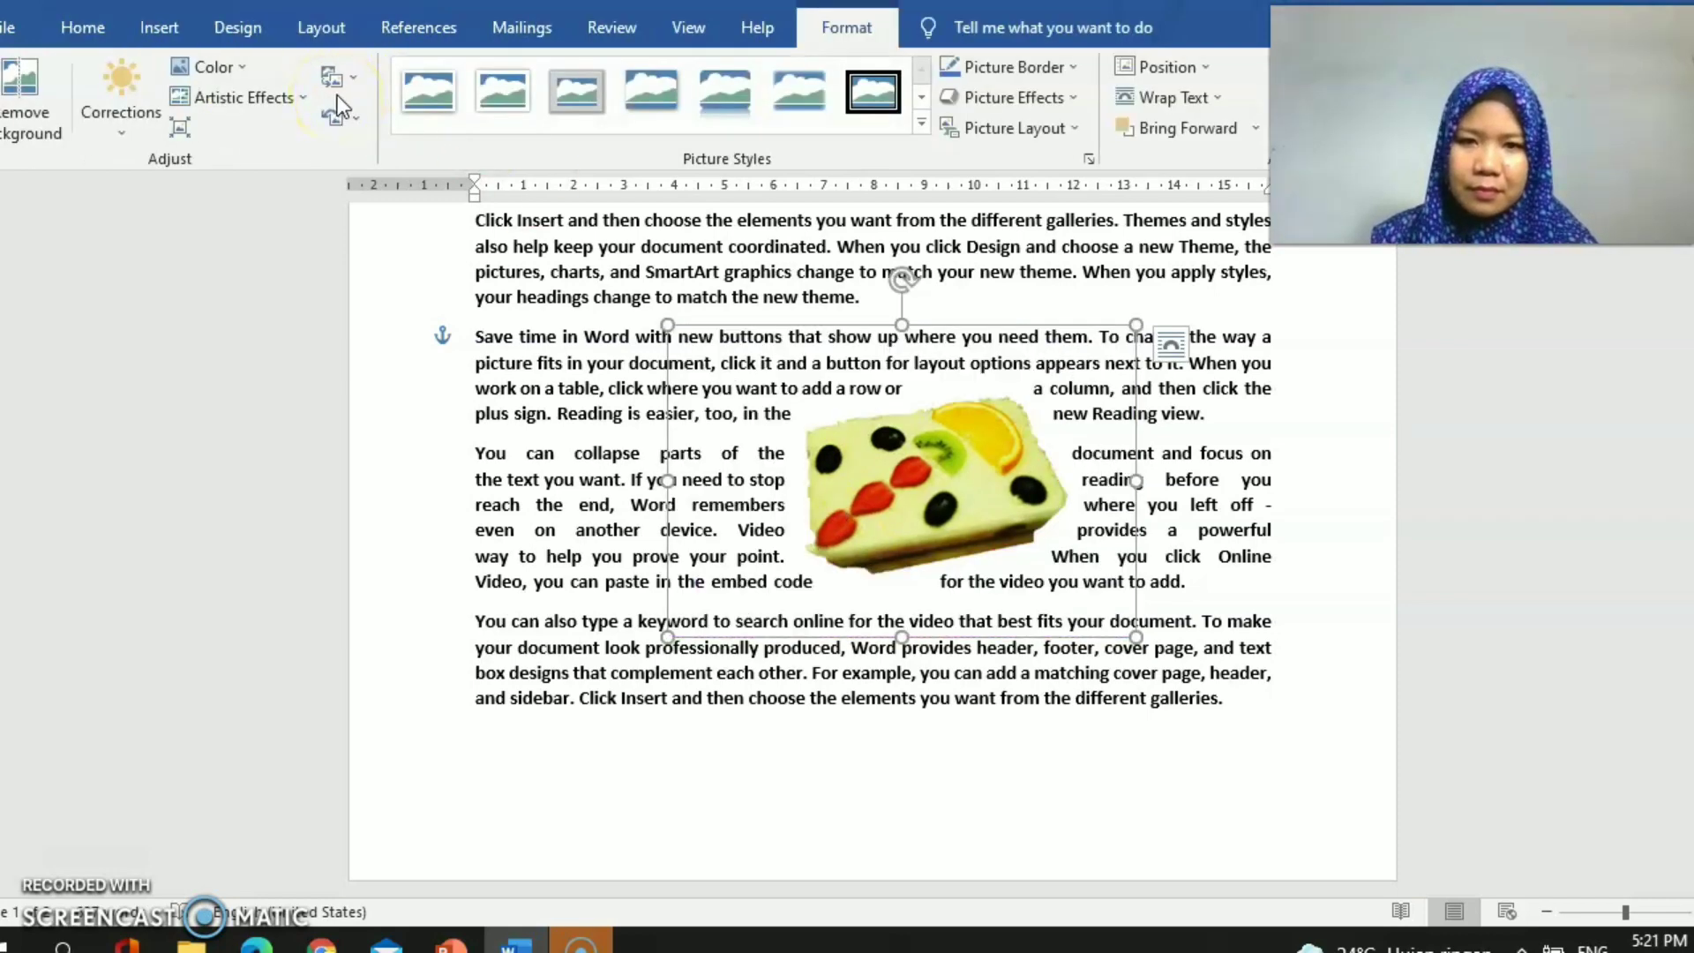